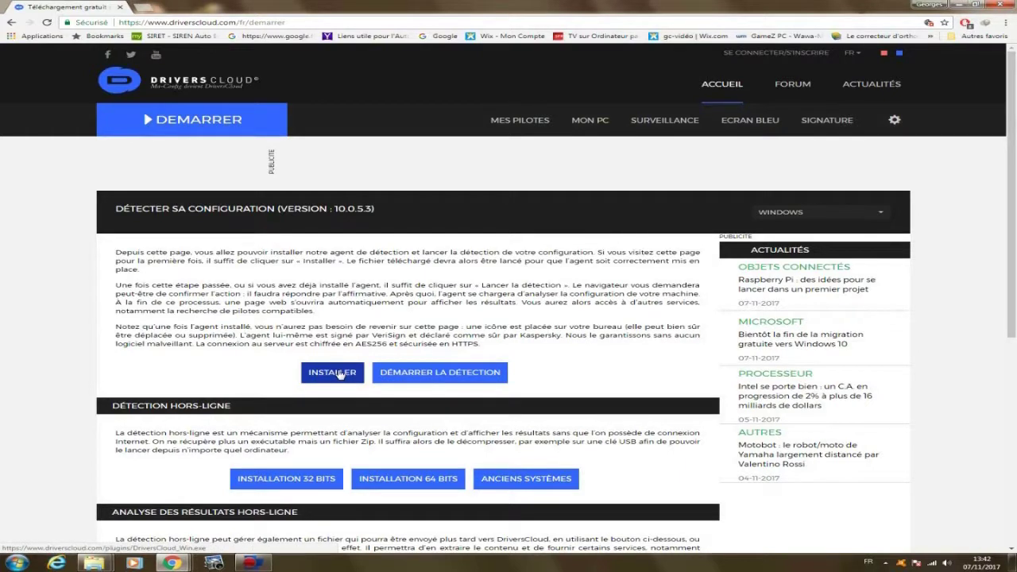
Switch to the CCM page for Revo Uninstaller in Chrome, download the program, and return to the PRG folder
{"action": "left_click", "coordinate": [962, 4]}
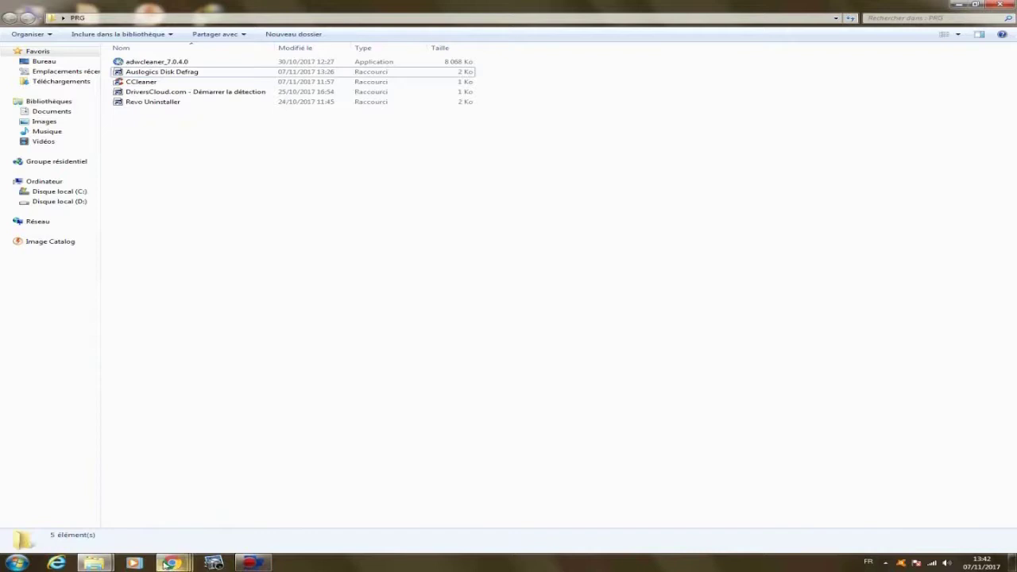
{"action": "mouse_move", "coordinate": [177, 563]}
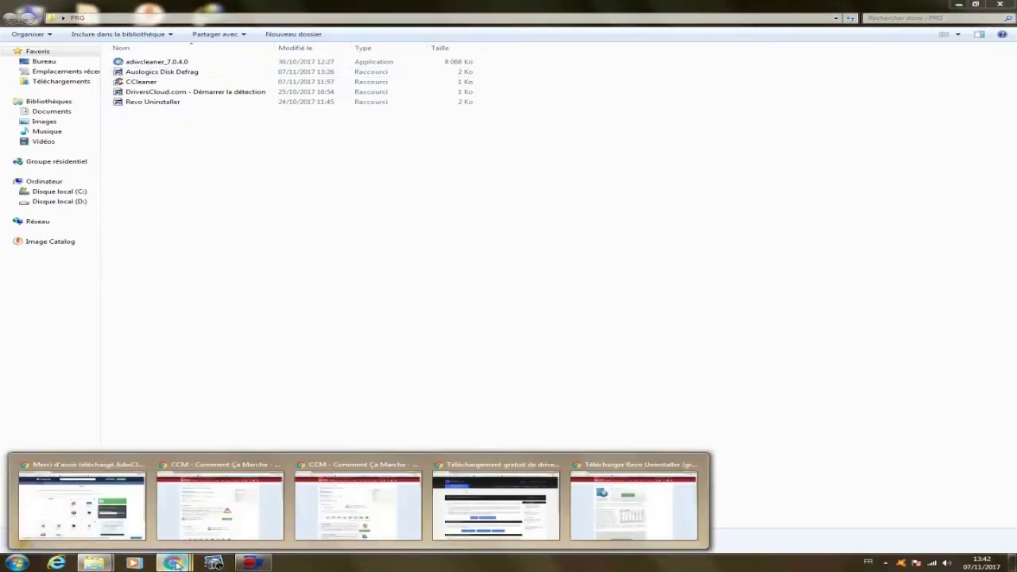
{"action": "left_click", "coordinate": [633, 515]}
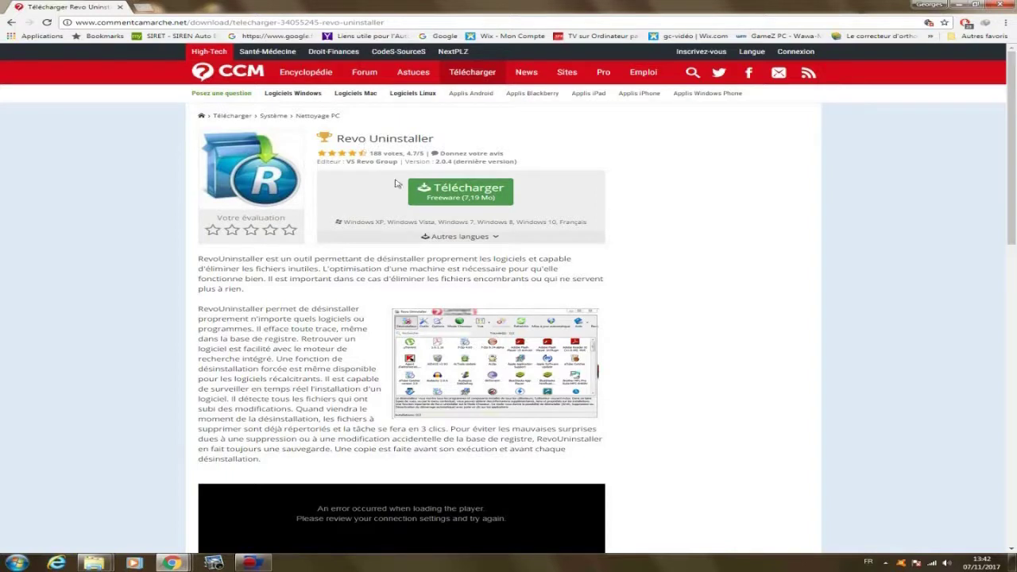
{"action": "left_click", "coordinate": [459, 191]}
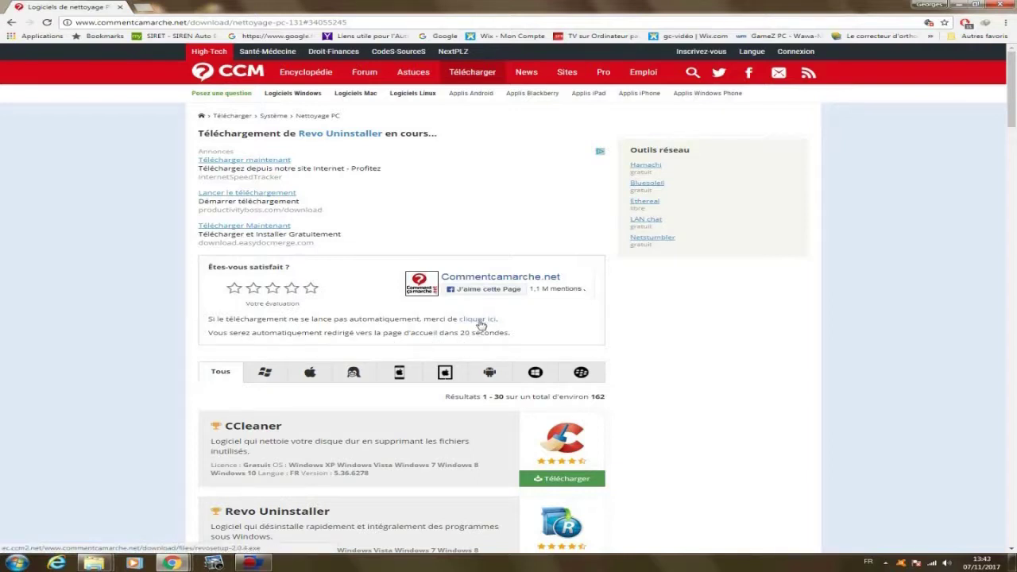
{"action": "left_click", "coordinate": [961, 6]}
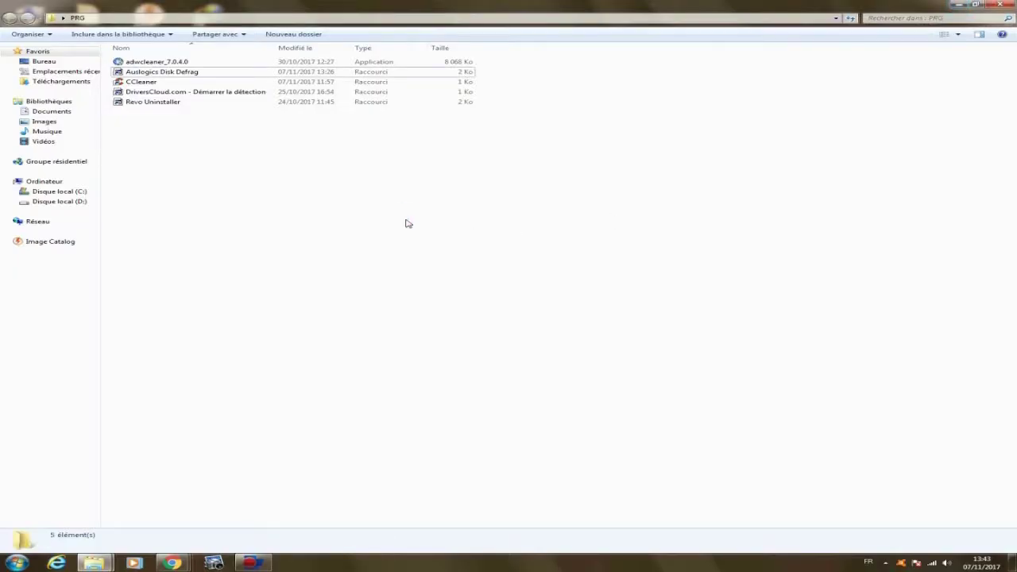
Launch adwcleaner_7.0.4.0 from the PRG folder, analyse the computer for unwanted items, and close AdwCleaner
{"action": "key", "text": "r"}
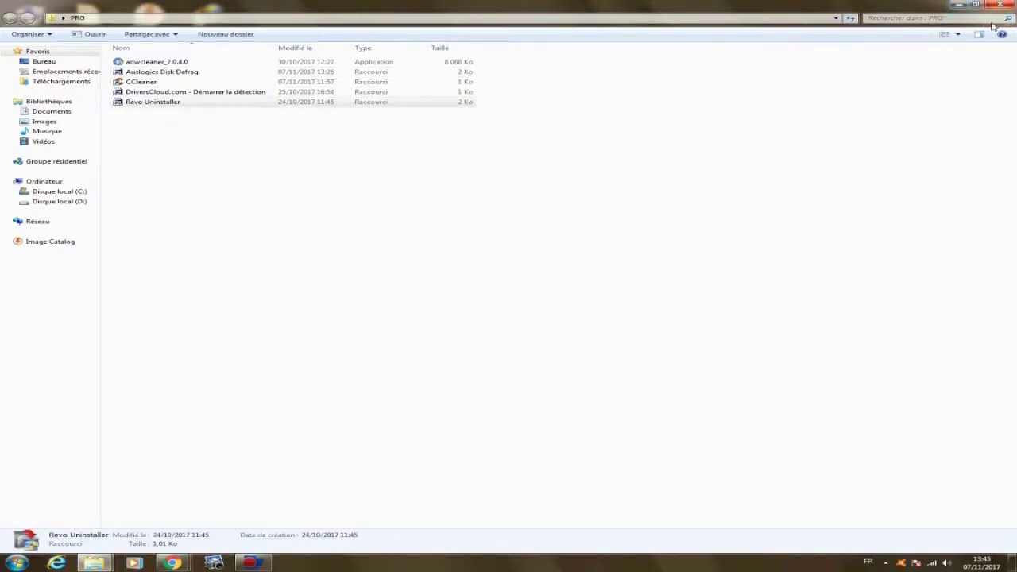
{"action": "left_click", "coordinate": [210, 229]}
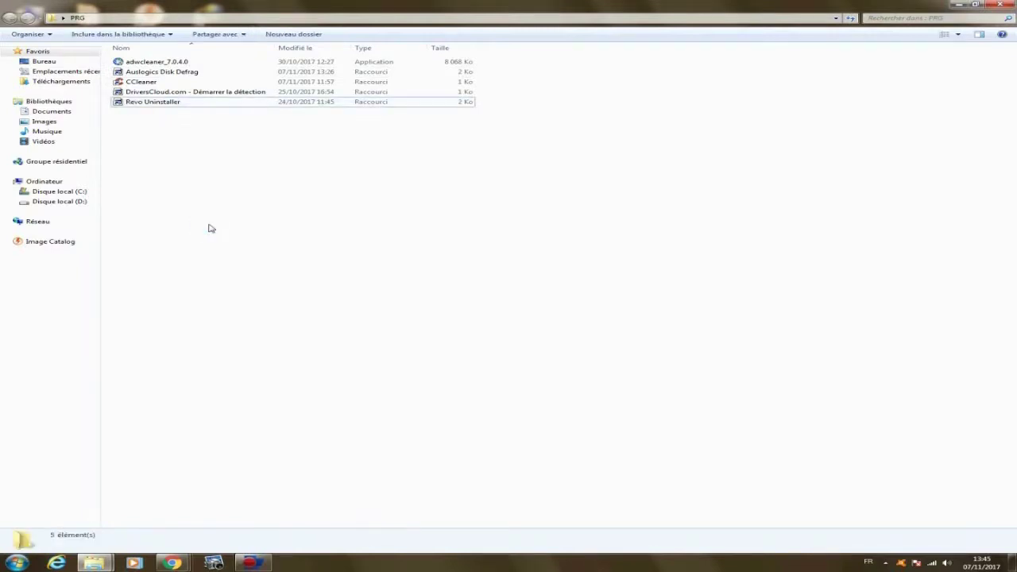
{"action": "left_click", "coordinate": [144, 63]}
{"action": "double_click", "coordinate": [144, 62]}
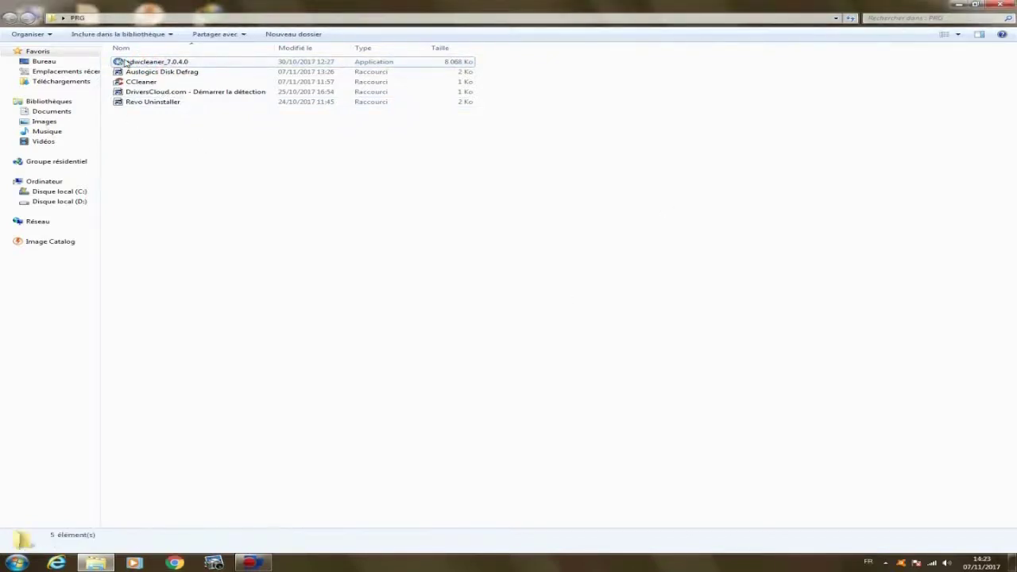
{"action": "double_click", "coordinate": [125, 62]}
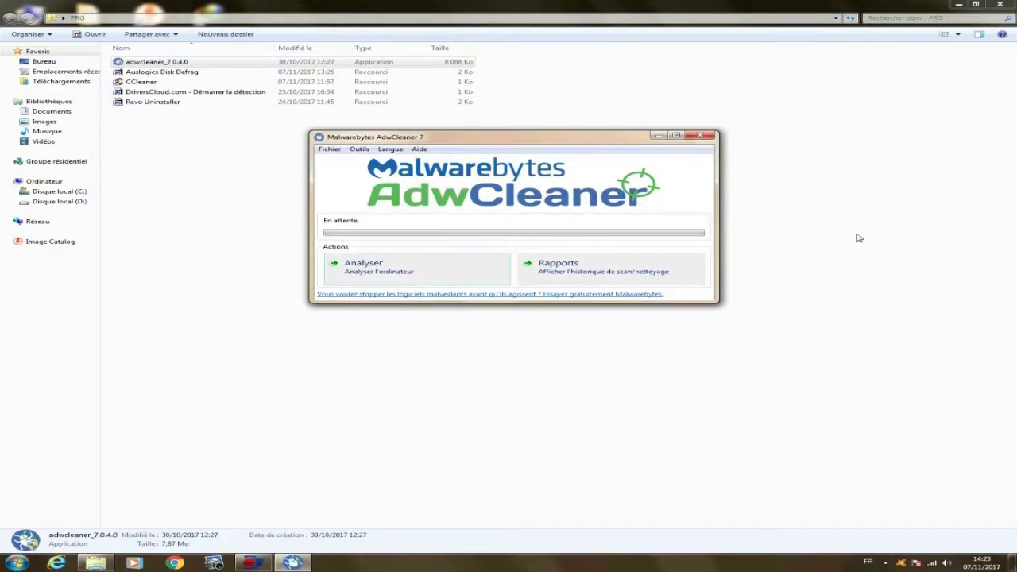
{"action": "left_click", "coordinate": [410, 276]}
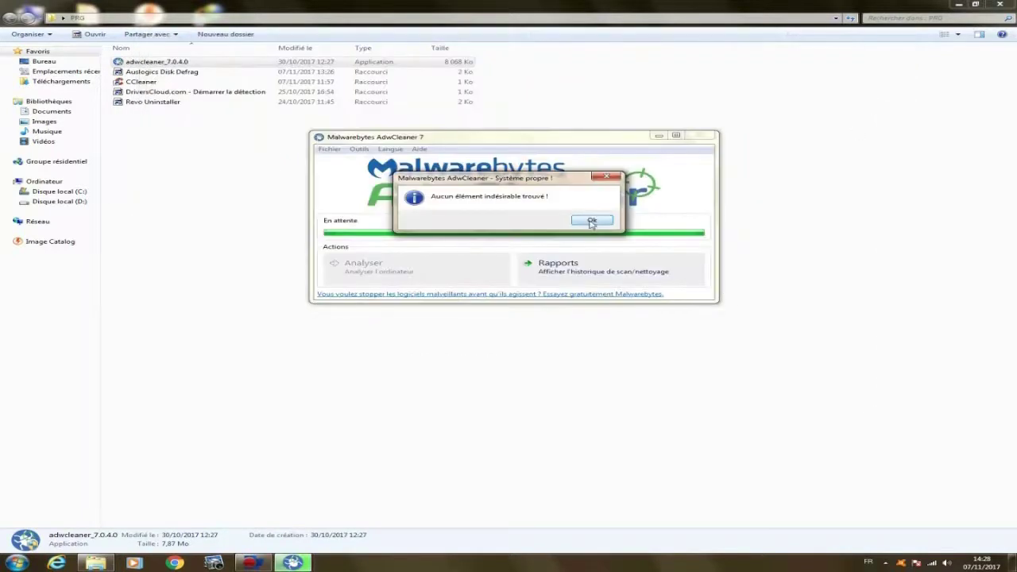
{"action": "left_click", "coordinate": [592, 221]}
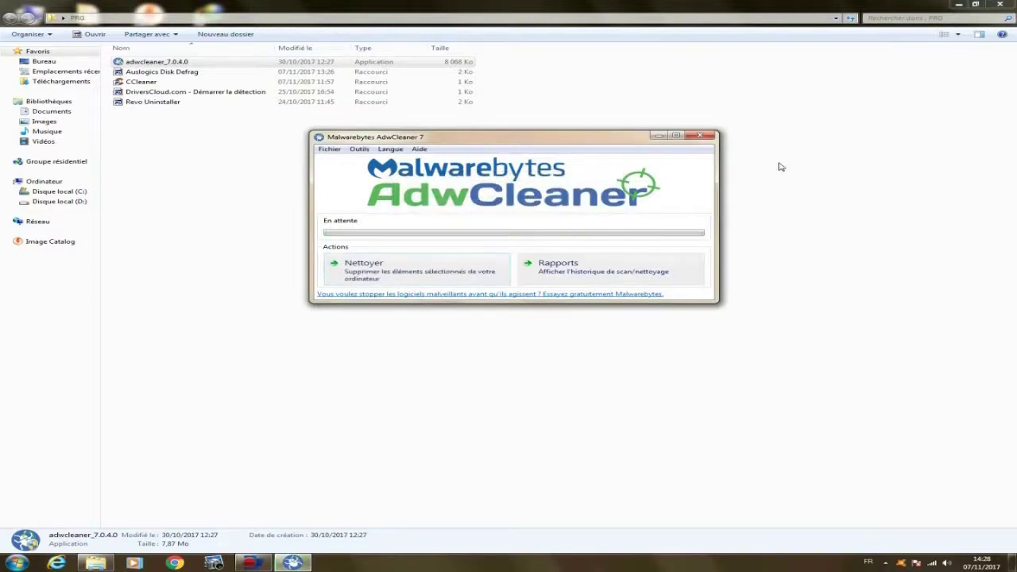
{"action": "left_click", "coordinate": [700, 136]}
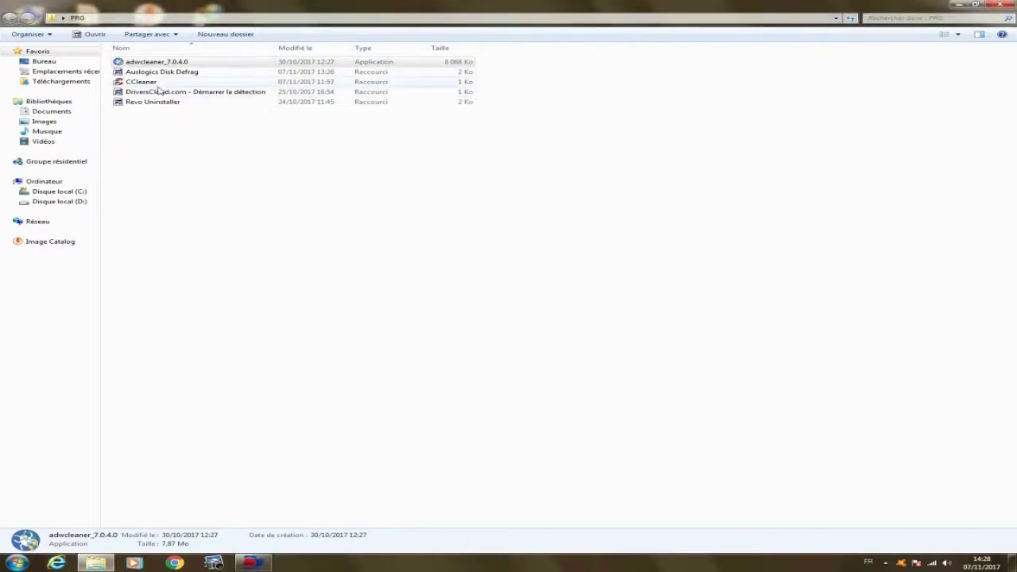
Open Revo Uninstaller from the PRG folder and uninstall Sniper Elite V2 with its built-in uninstaller
{"action": "double_click", "coordinate": [151, 102]}
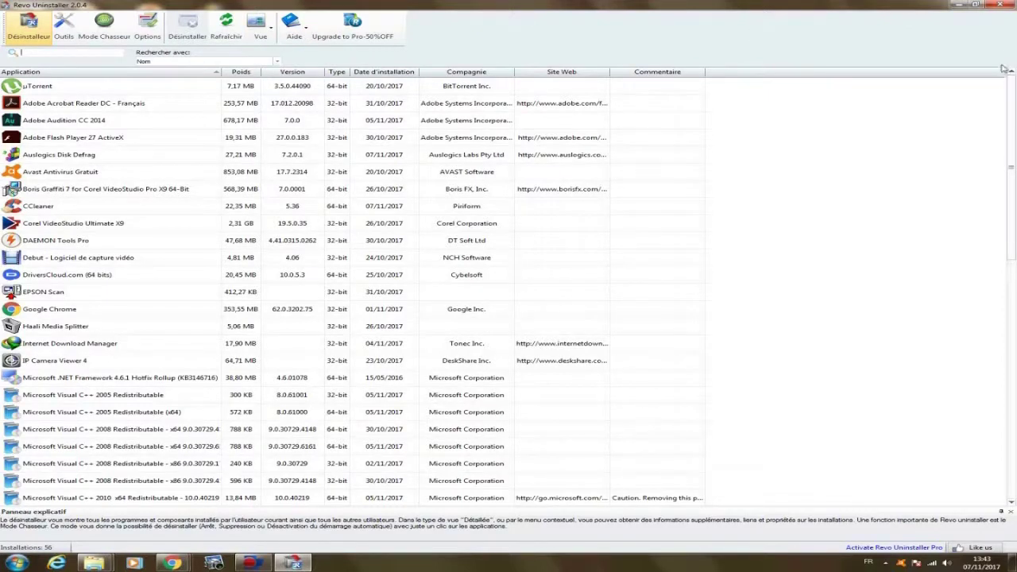
{"action": "left_click_drag", "start_coordinate": [1011, 104], "coordinate": [1015, 339]}
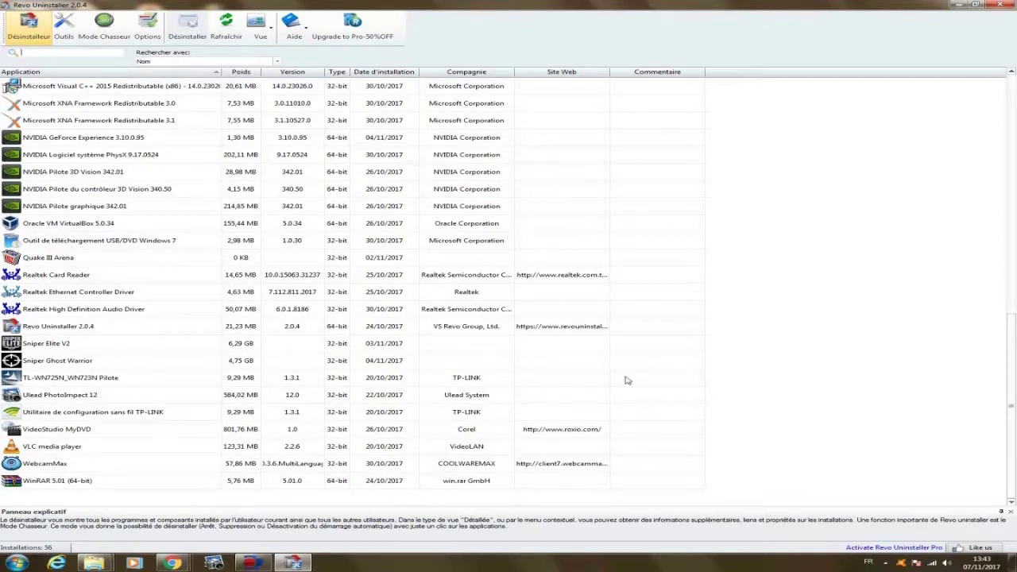
{"action": "left_click", "coordinate": [44, 345]}
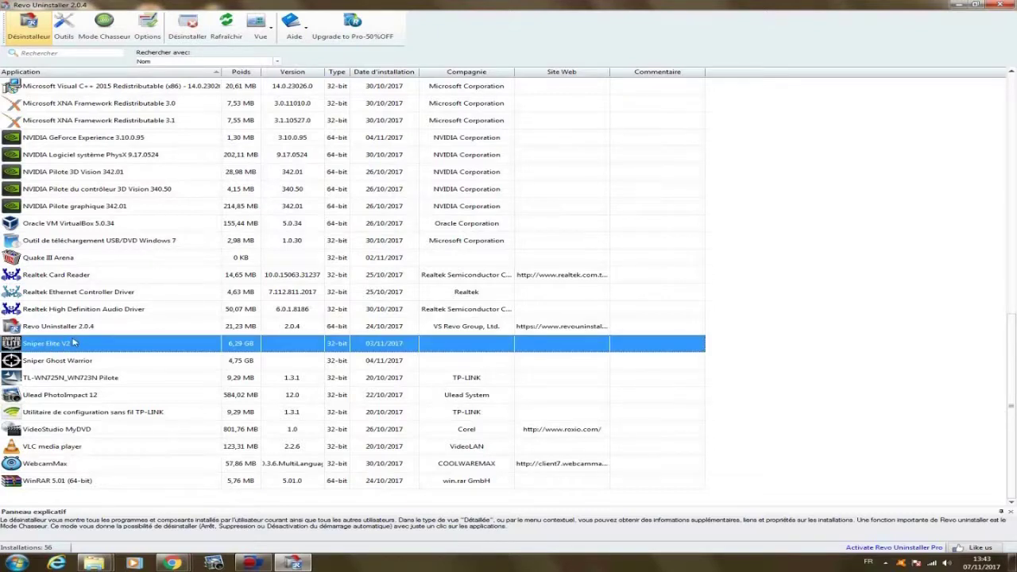
{"action": "right_click", "coordinate": [73, 342]}
{"action": "left_click", "coordinate": [124, 344]}
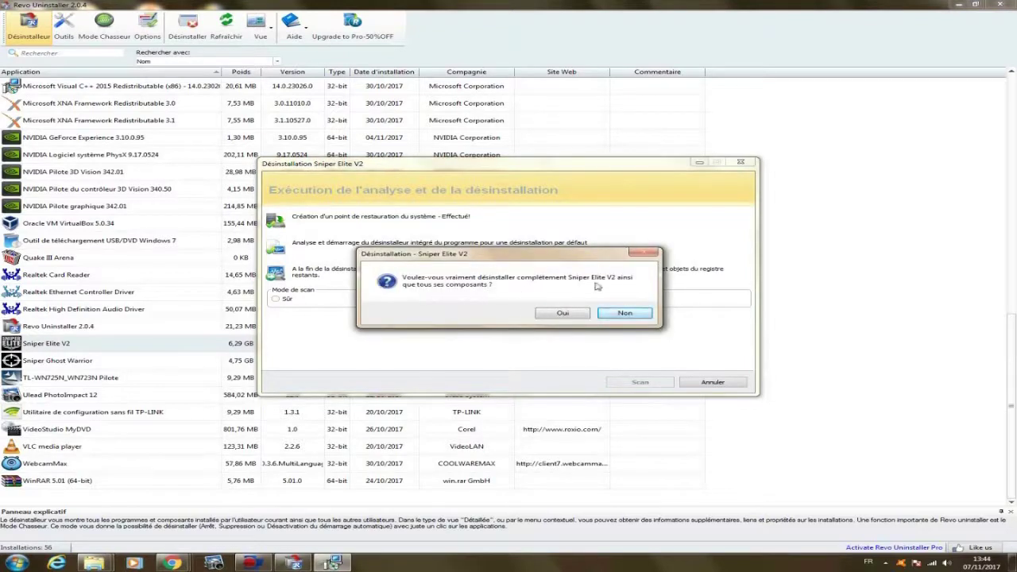
{"action": "left_click", "coordinate": [559, 314]}
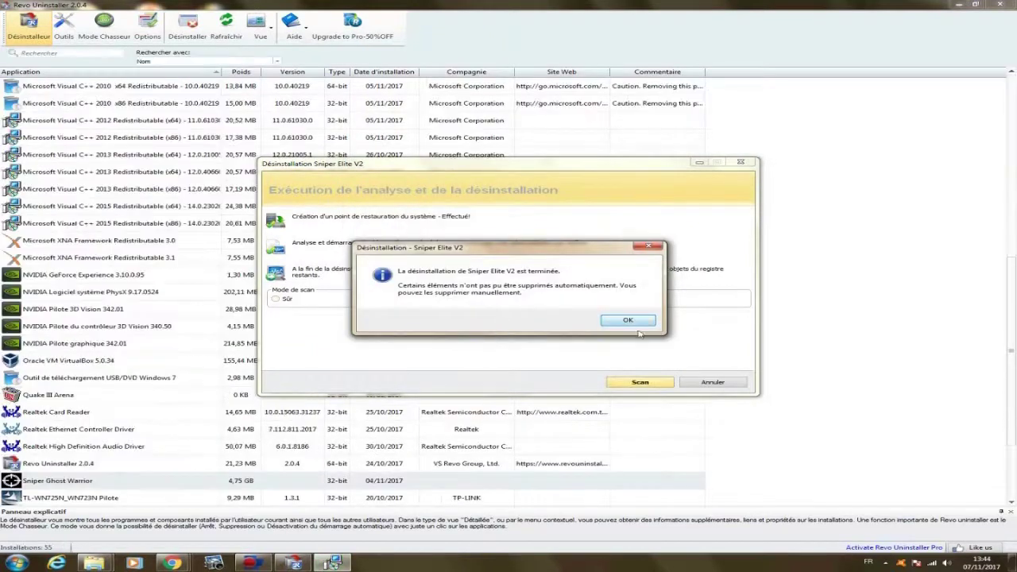
{"action": "left_click", "coordinate": [642, 322]}
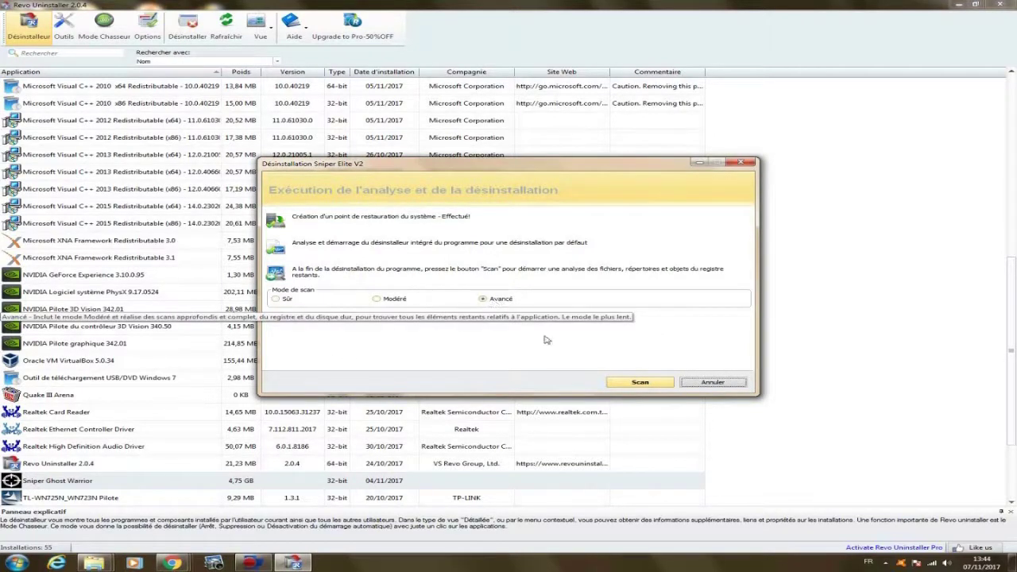
Scan for Sniper Elite V2 leftovers in Avancé mode and delete all the remaining registry items
{"action": "left_click", "coordinate": [645, 384]}
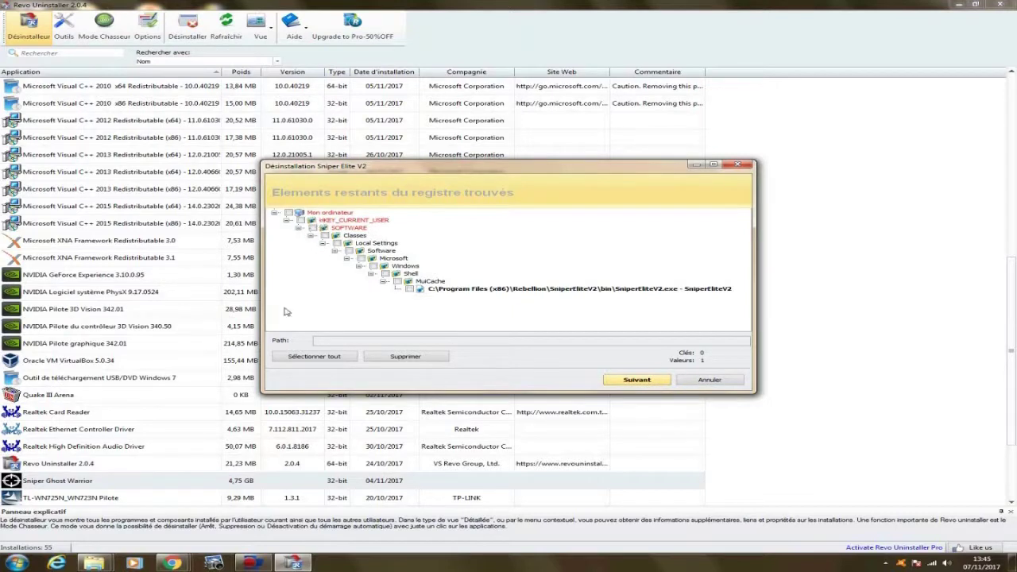
{"action": "left_click", "coordinate": [325, 360]}
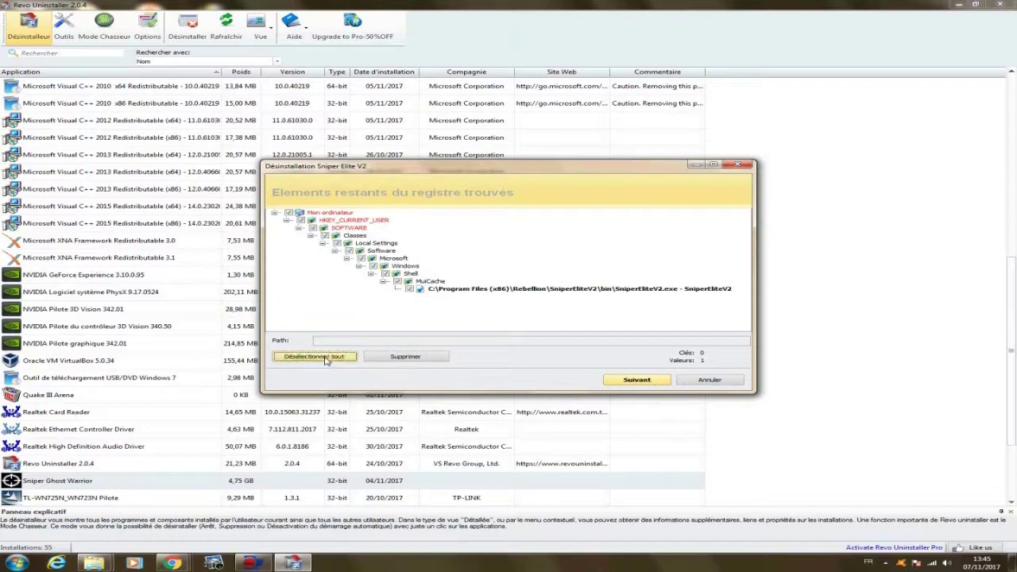
{"action": "left_click", "coordinate": [413, 358]}
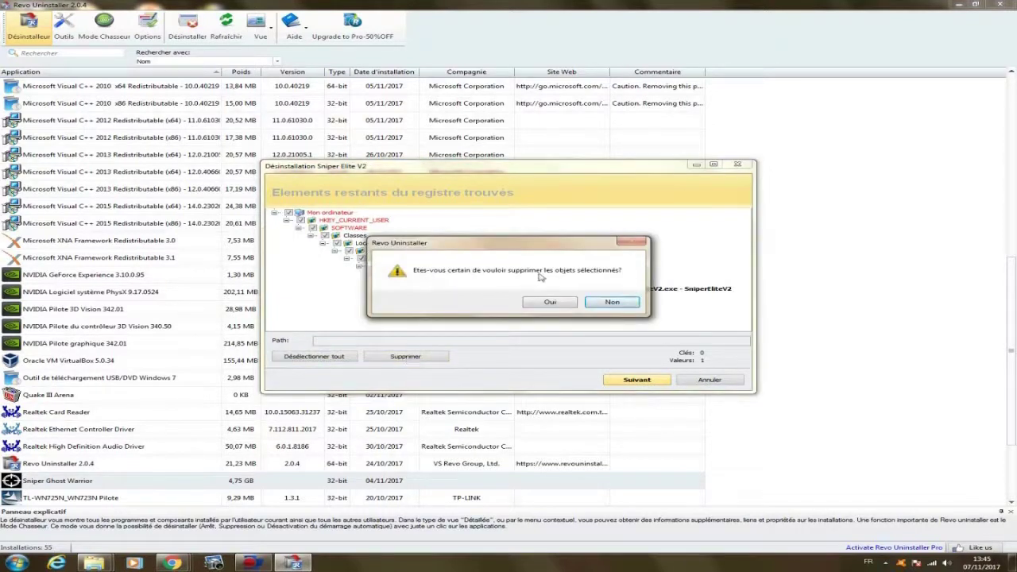
{"action": "left_click", "coordinate": [550, 303]}
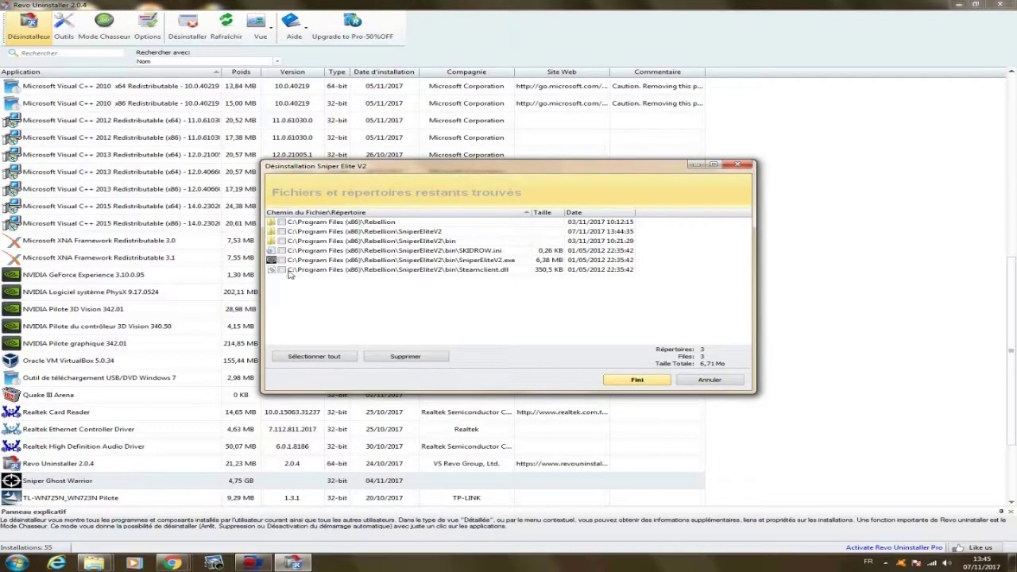
Delete all the leftover Sniper Elite V2 files and folders, and close Revo Uninstaller
{"action": "left_click", "coordinate": [312, 359]}
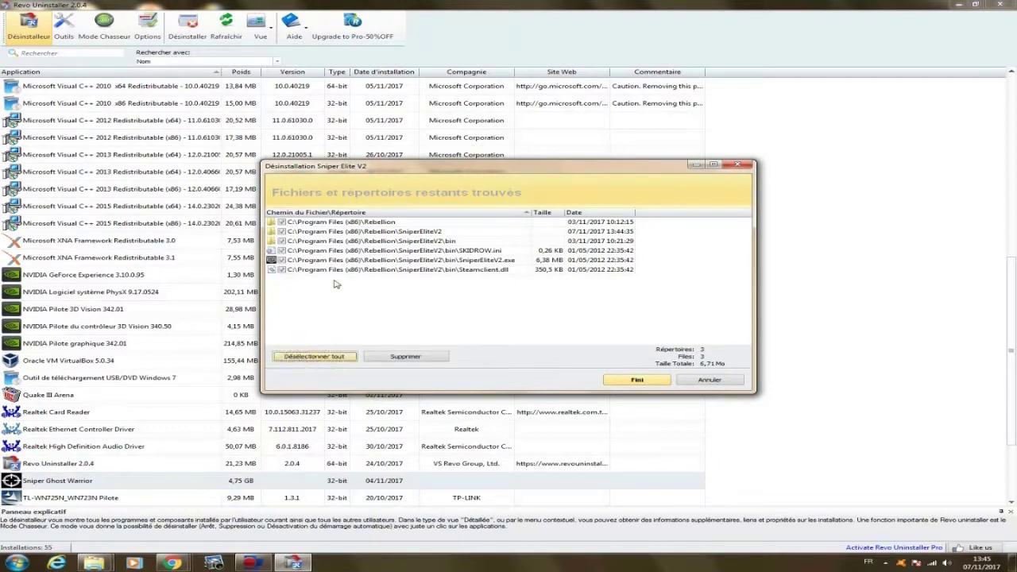
{"action": "left_click", "coordinate": [406, 357]}
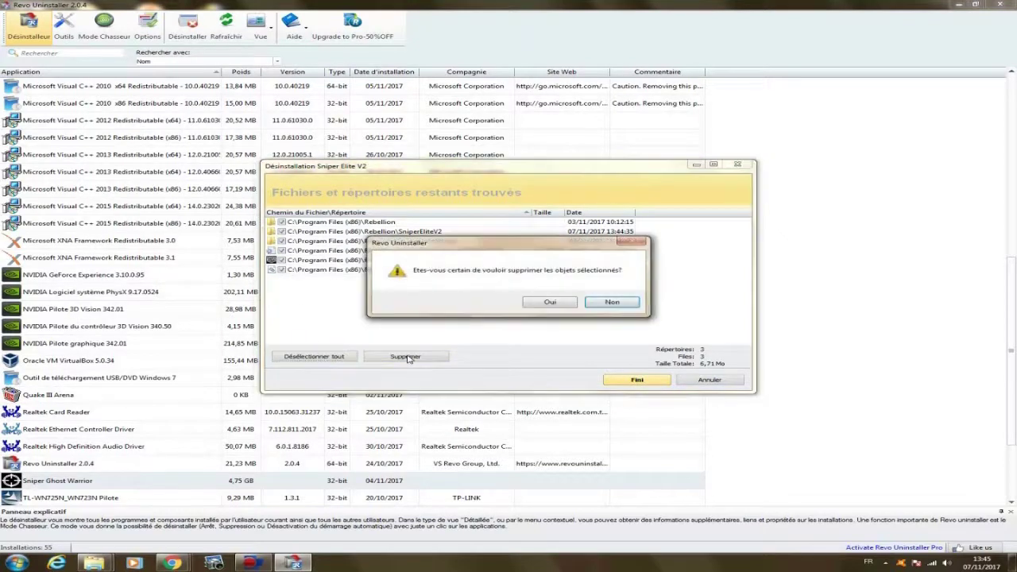
{"action": "left_click", "coordinate": [549, 304]}
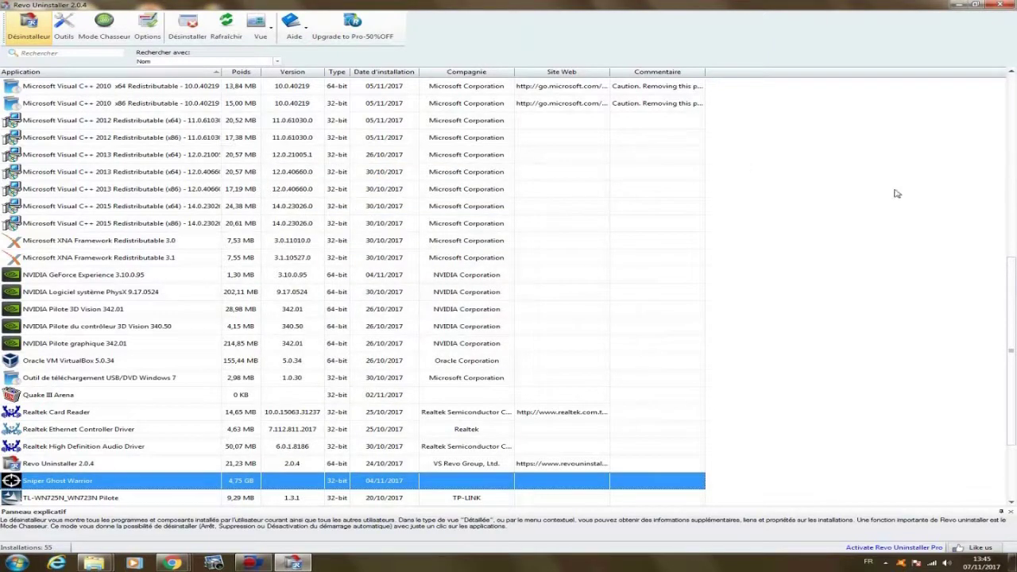
{"action": "left_click", "coordinate": [1003, 5]}
Open CCleaner from the PRG folder, analyse the system with the preset cleaning options, and clean the found files
{"action": "left_click", "coordinate": [131, 82]}
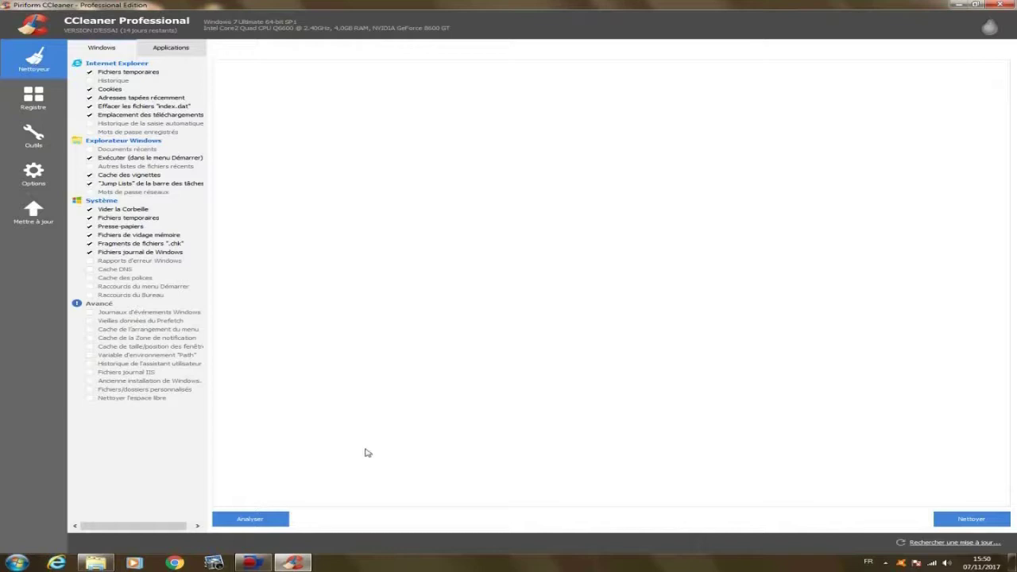
{"action": "left_click", "coordinate": [270, 522]}
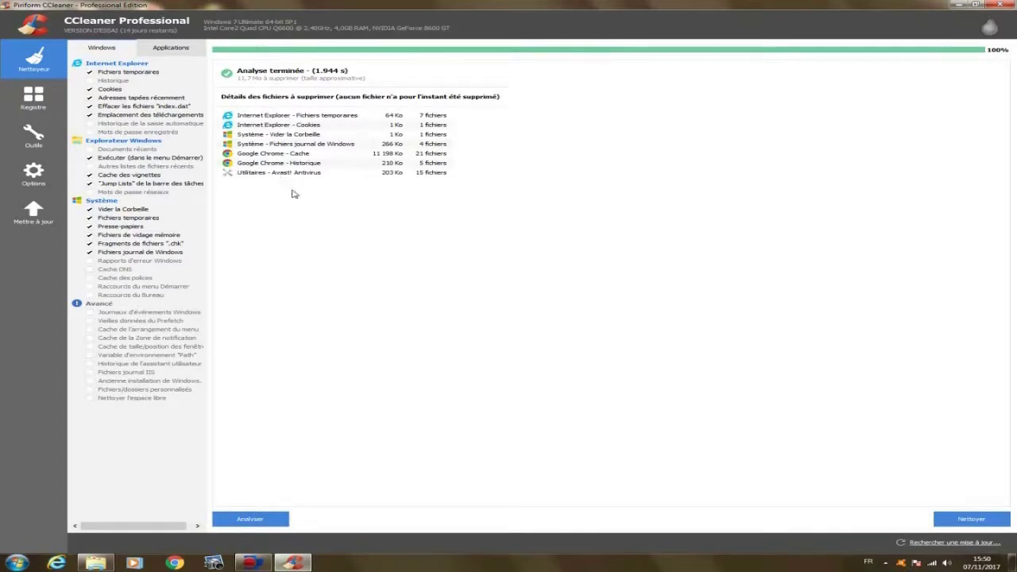
{"action": "left_click", "coordinate": [959, 519]}
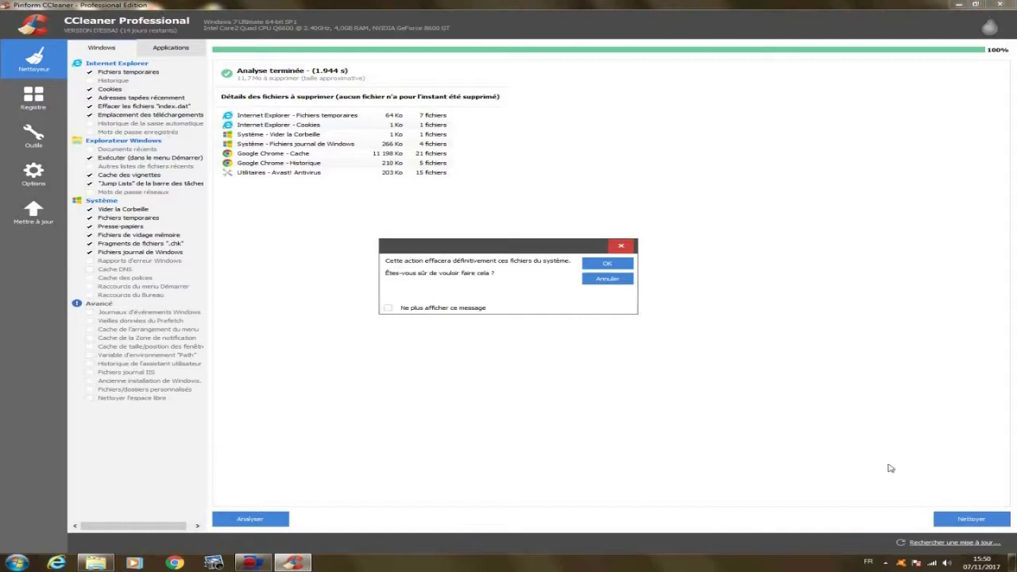
{"action": "left_click", "coordinate": [608, 264]}
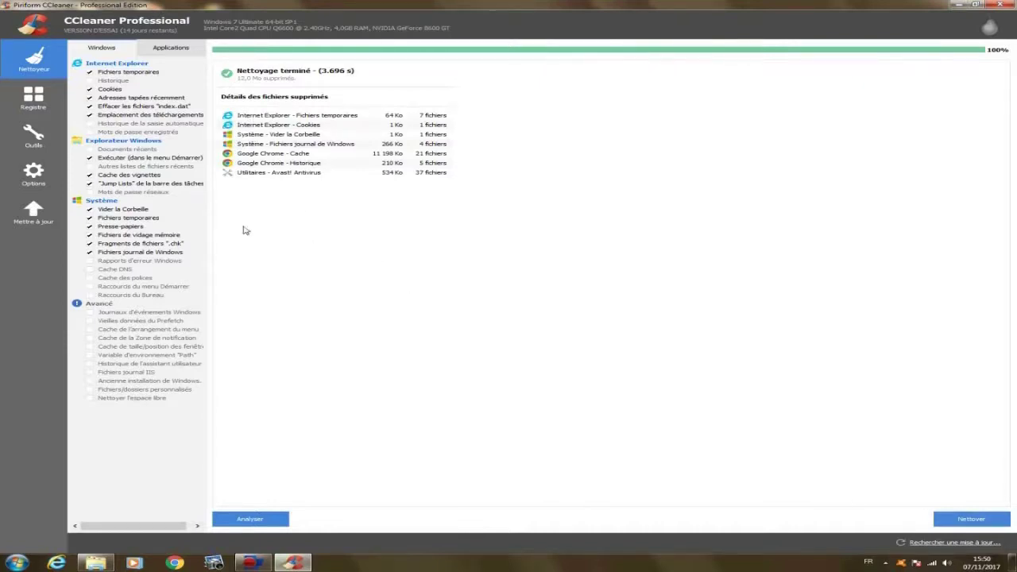
Search the registry for errors and fix all selected ones without creating a registry backup
{"action": "left_click", "coordinate": [43, 102]}
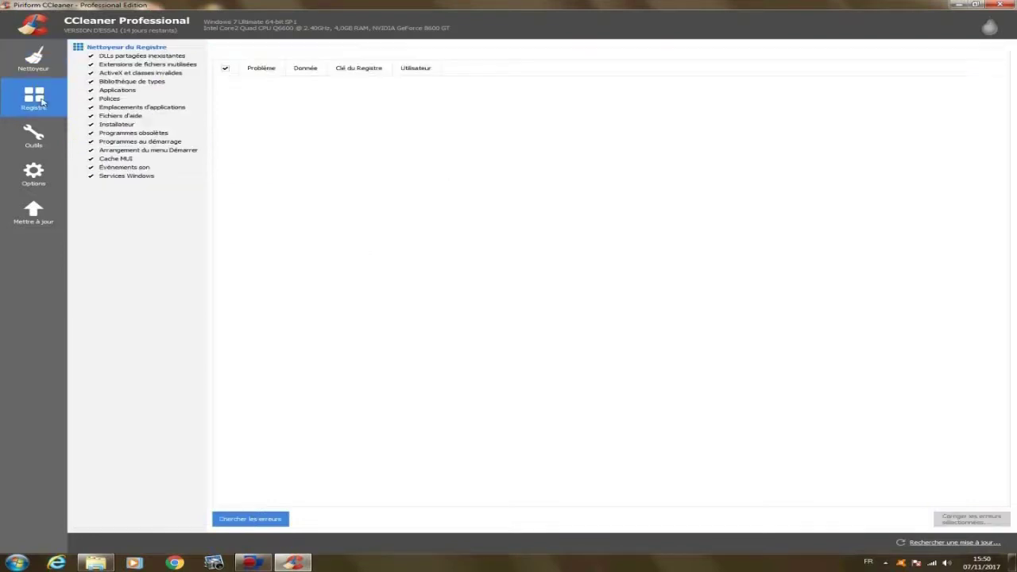
{"action": "left_click", "coordinate": [264, 520]}
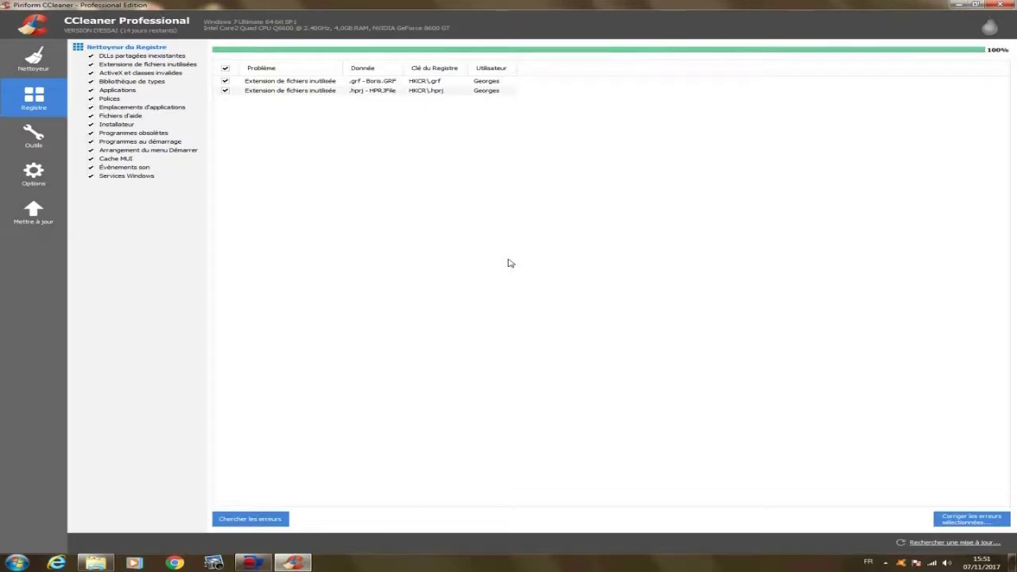
{"action": "left_click", "coordinate": [979, 522]}
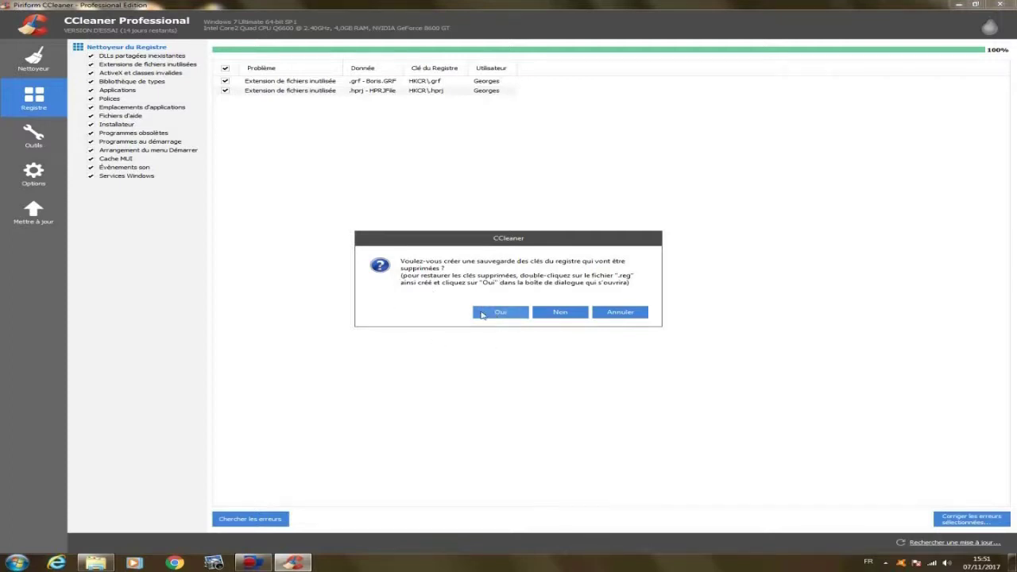
{"action": "left_click", "coordinate": [559, 315]}
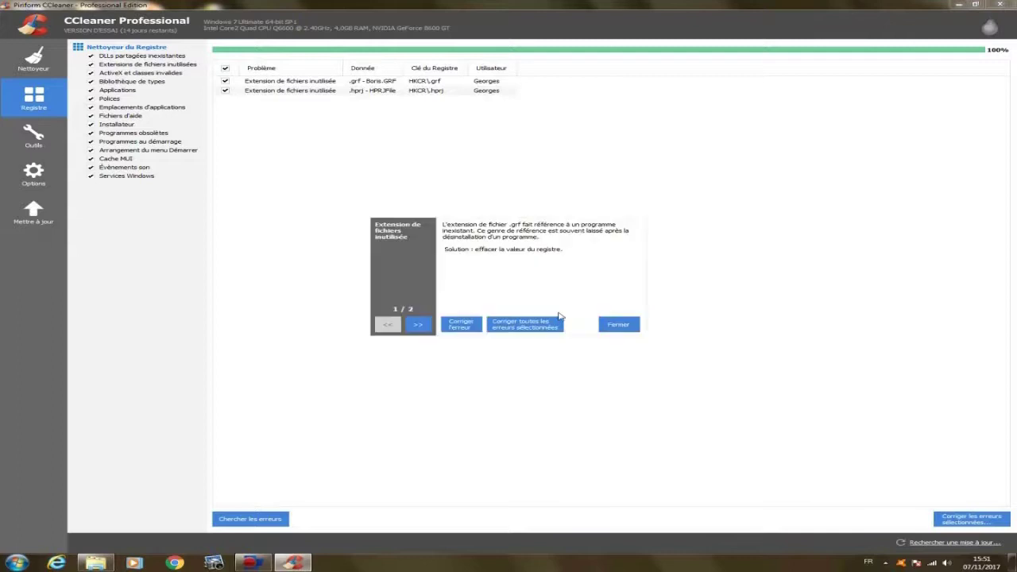
{"action": "left_click", "coordinate": [530, 326]}
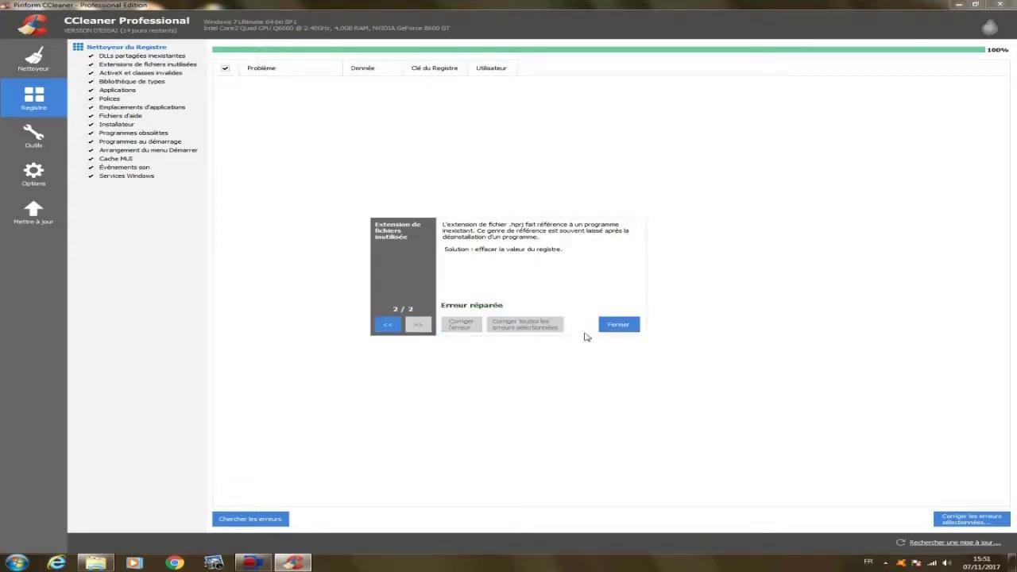
{"action": "left_click", "coordinate": [619, 324]}
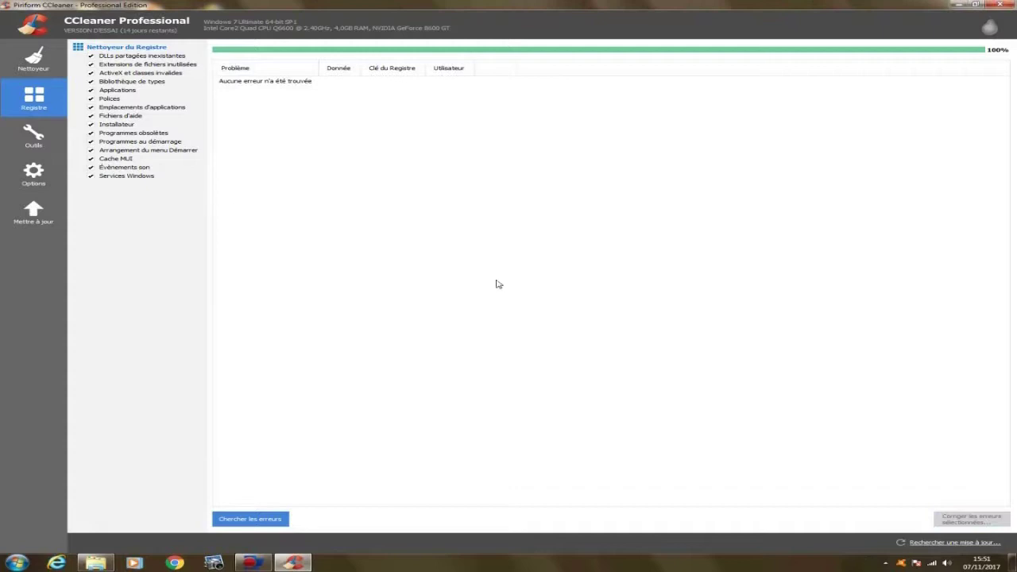
View CCleaner's list of installed programs available for uninstallation, and close CCleaner
{"action": "left_click", "coordinate": [34, 135]}
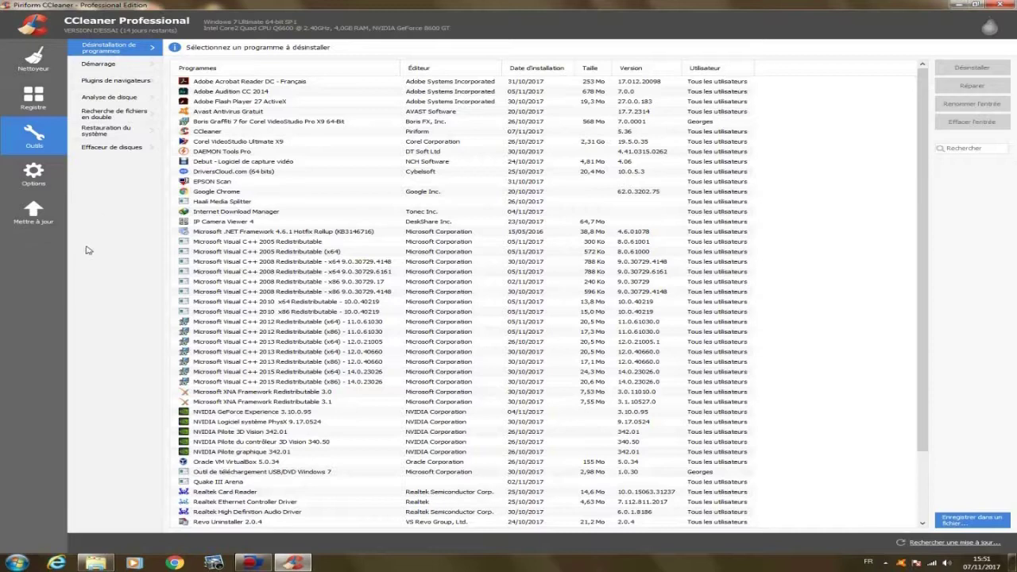
{"action": "left_click", "coordinate": [1003, 5]}
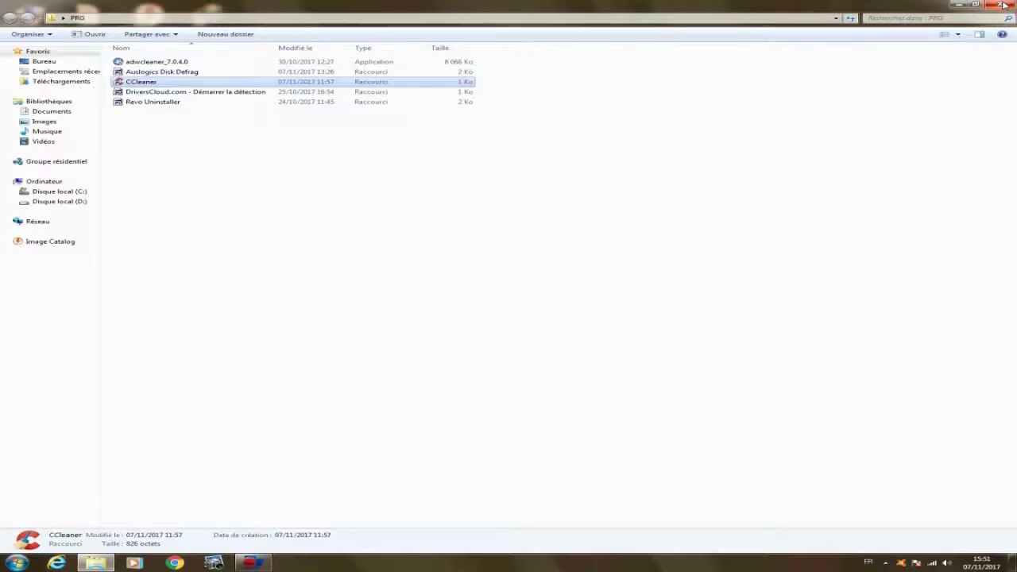
{"action": "left_click", "coordinate": [202, 155]}
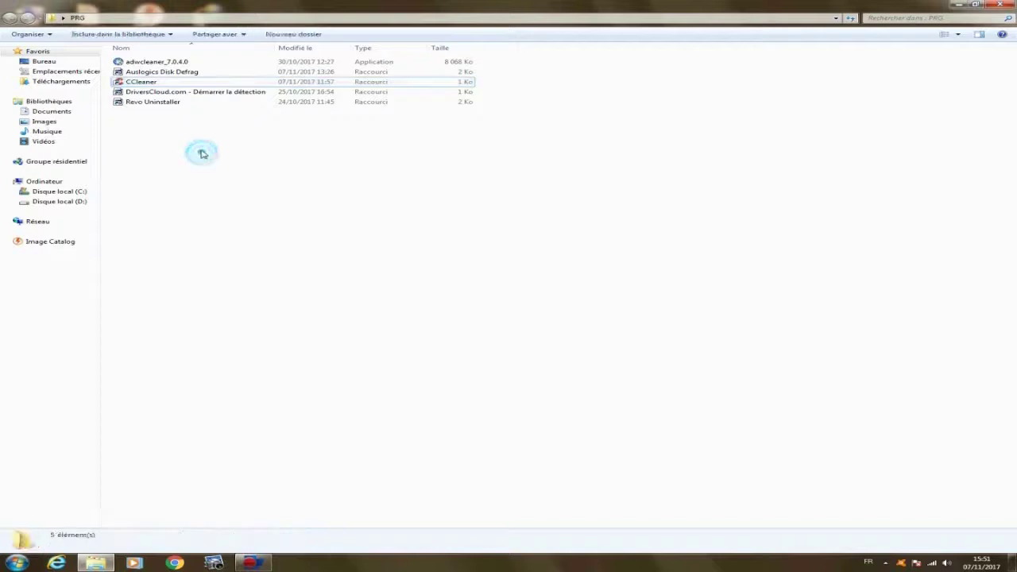
Run the DriversCloud hardware detection from the PRG folder and review the drivers proposed for this PC
{"action": "double_click", "coordinate": [175, 93]}
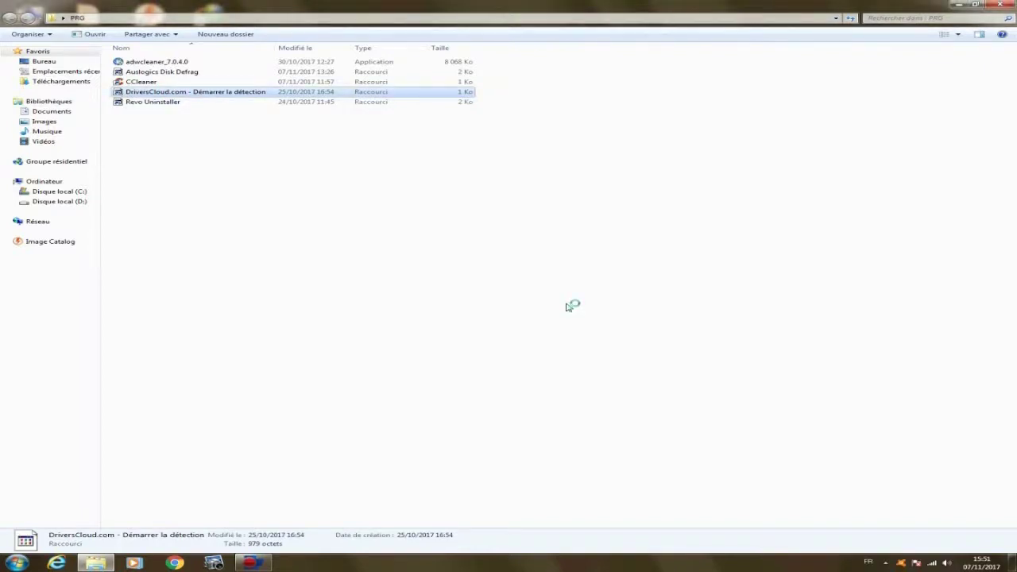
{"action": "left_click", "coordinate": [518, 340]}
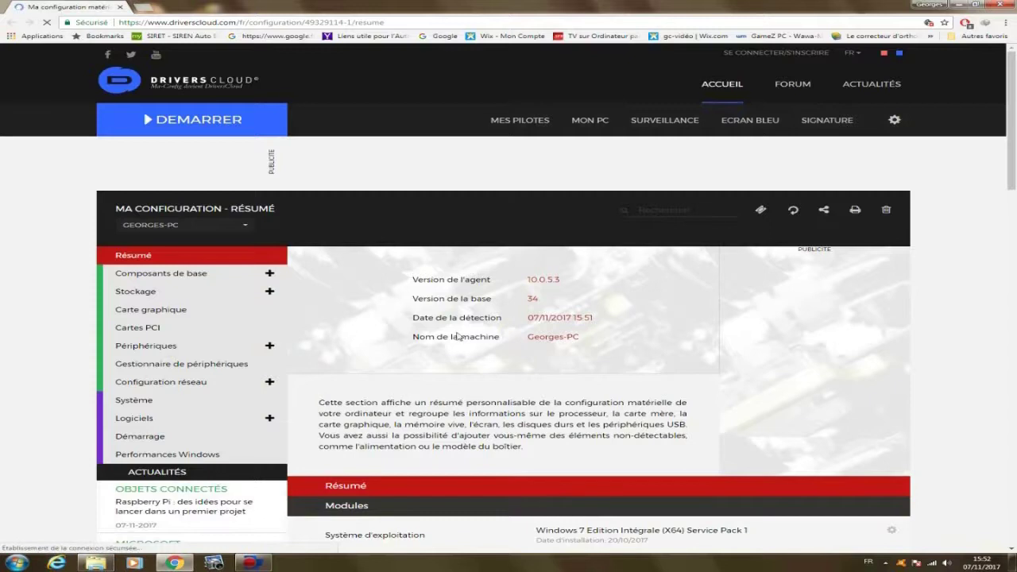
{"action": "left_click", "coordinate": [506, 121]}
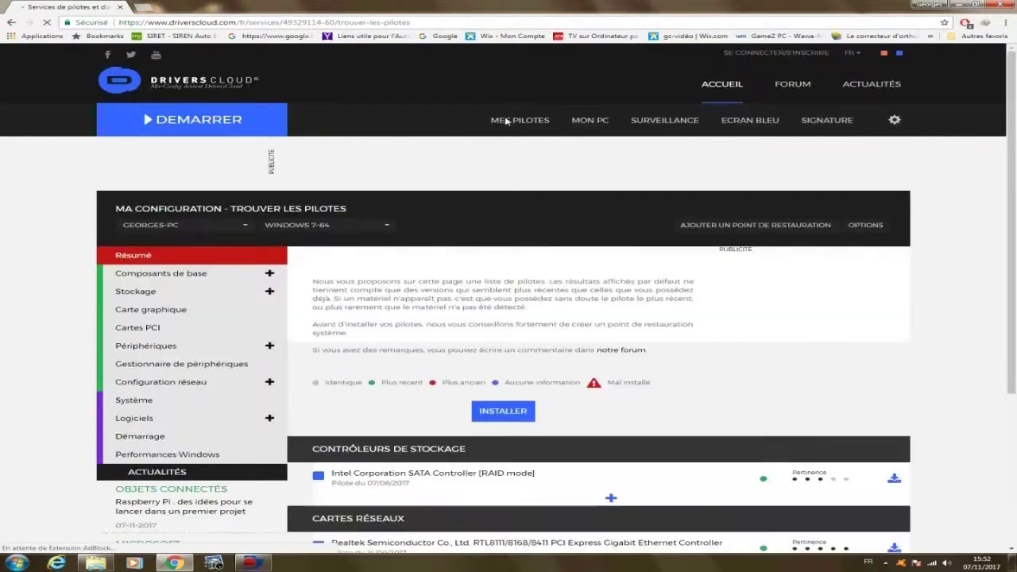
{"action": "scroll", "coordinate": [389, 255], "scroll_direction": "down", "scroll_amount": 3}
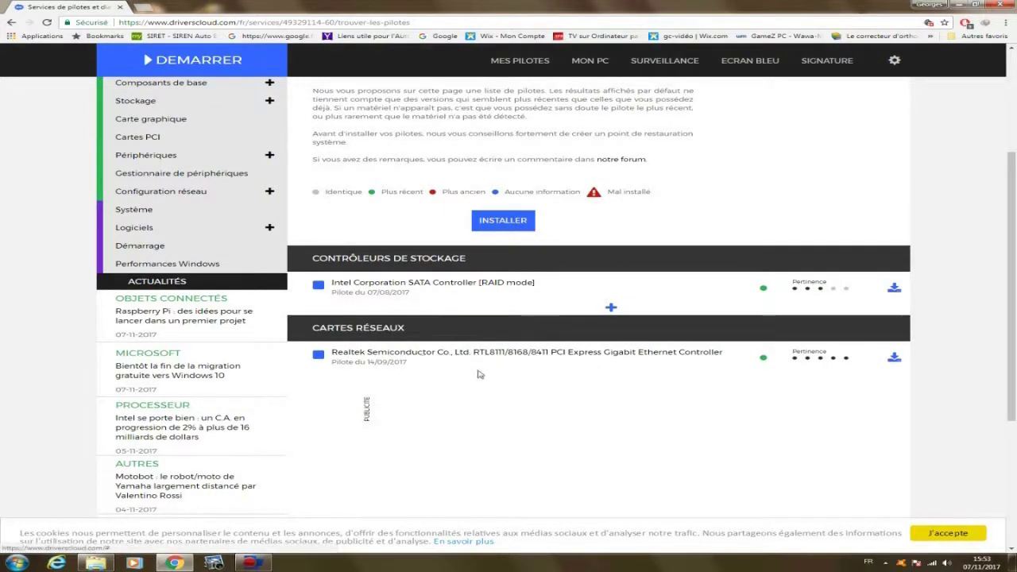
{"action": "scroll", "coordinate": [480, 371], "scroll_direction": "down", "scroll_amount": 3}
{"action": "scroll", "coordinate": [488, 316], "scroll_direction": "up", "scroll_amount": 2}
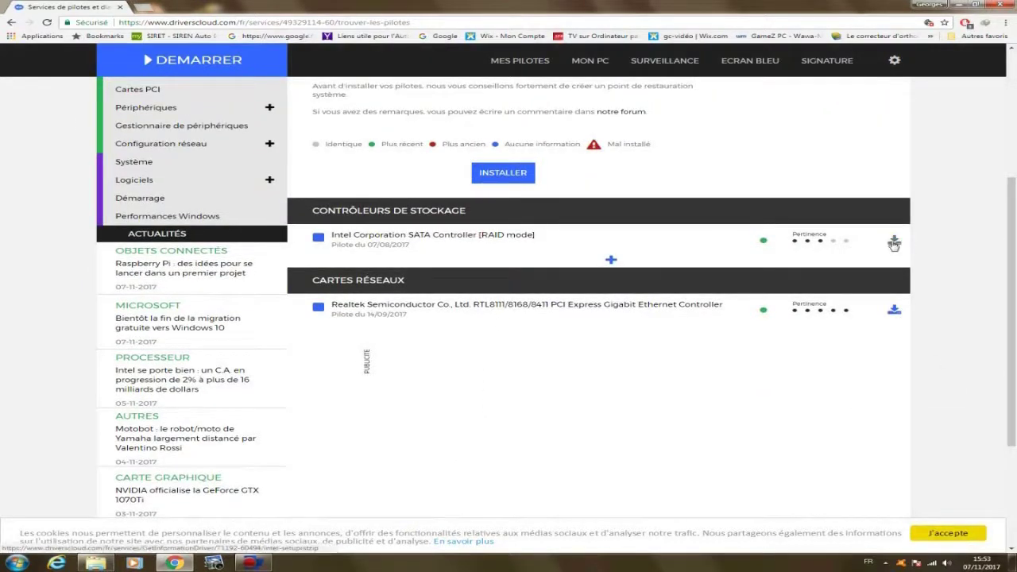
Download the Intel SATA Controller driver SetupRST.zip via the DriversCloud server, and close the browser
{"action": "left_click", "coordinate": [894, 243]}
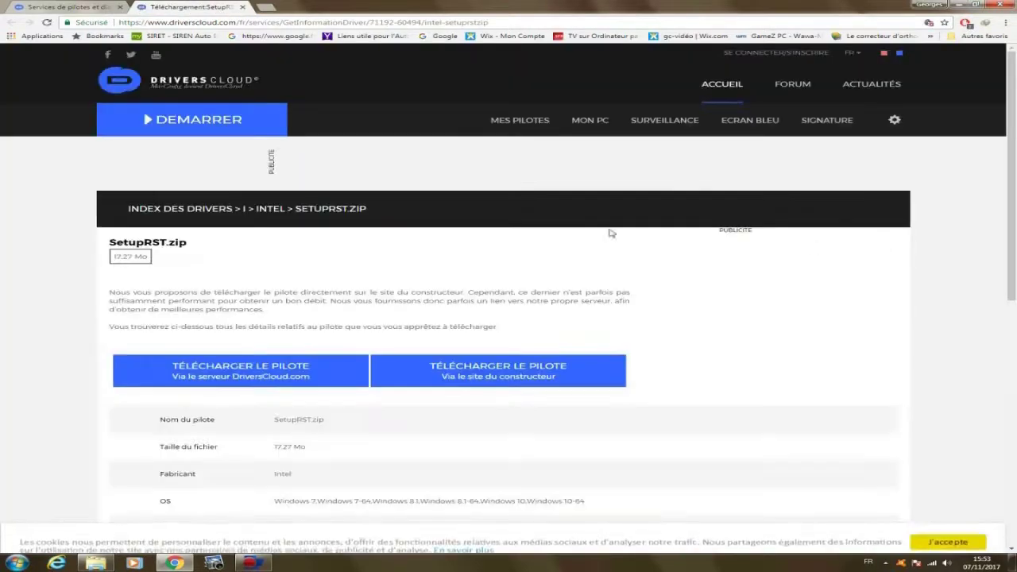
{"action": "left_click", "coordinate": [260, 370]}
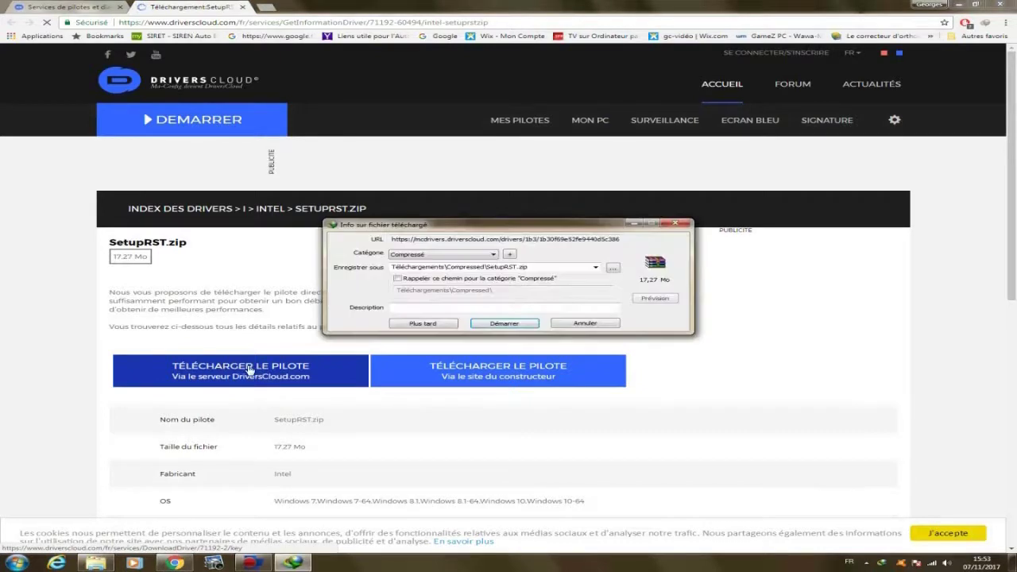
{"action": "left_click", "coordinate": [527, 320]}
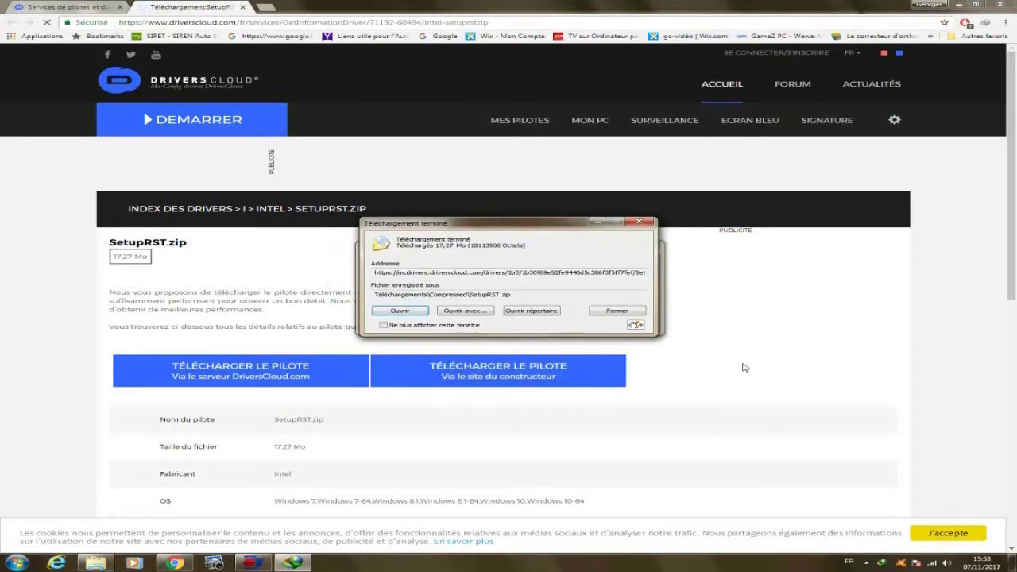
{"action": "left_click", "coordinate": [617, 310]}
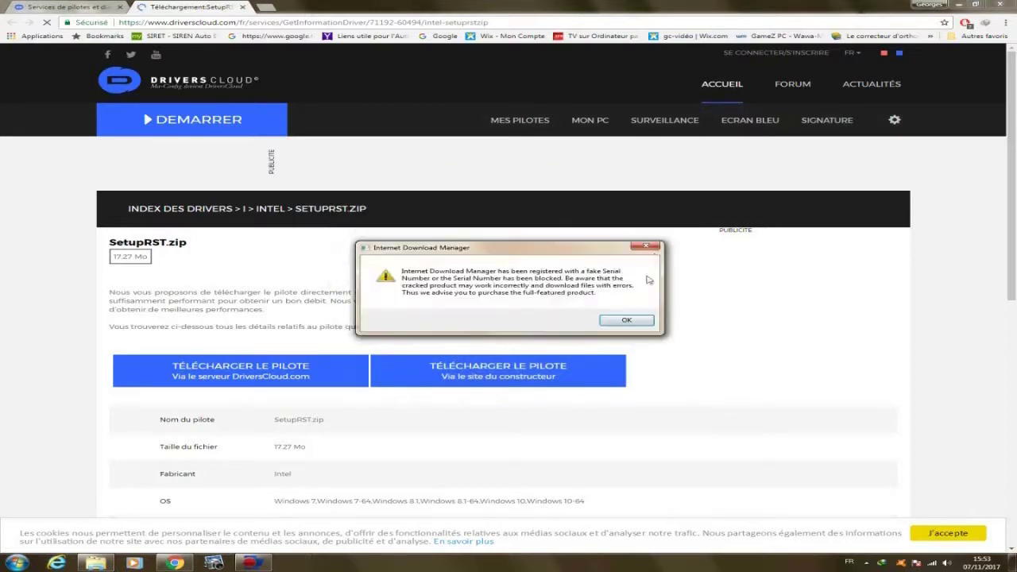
{"action": "left_click", "coordinate": [657, 248]}
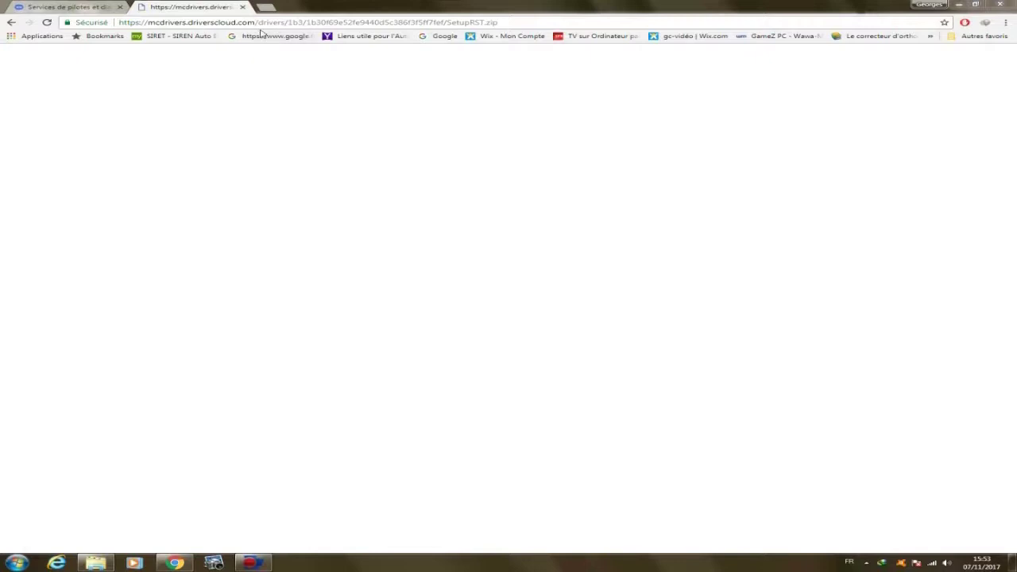
{"action": "left_click", "coordinate": [243, 7]}
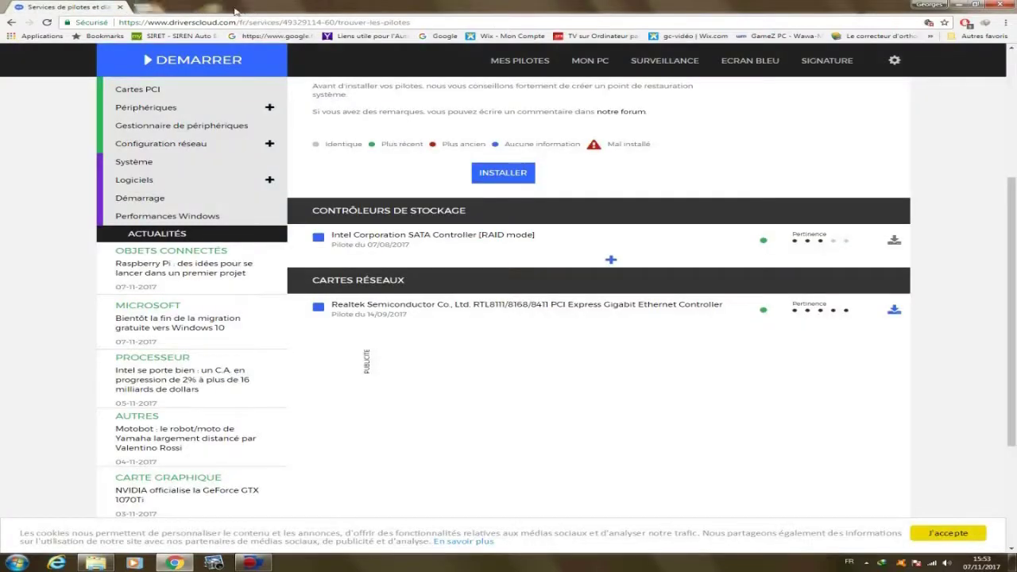
{"action": "left_click", "coordinate": [1000, 4]}
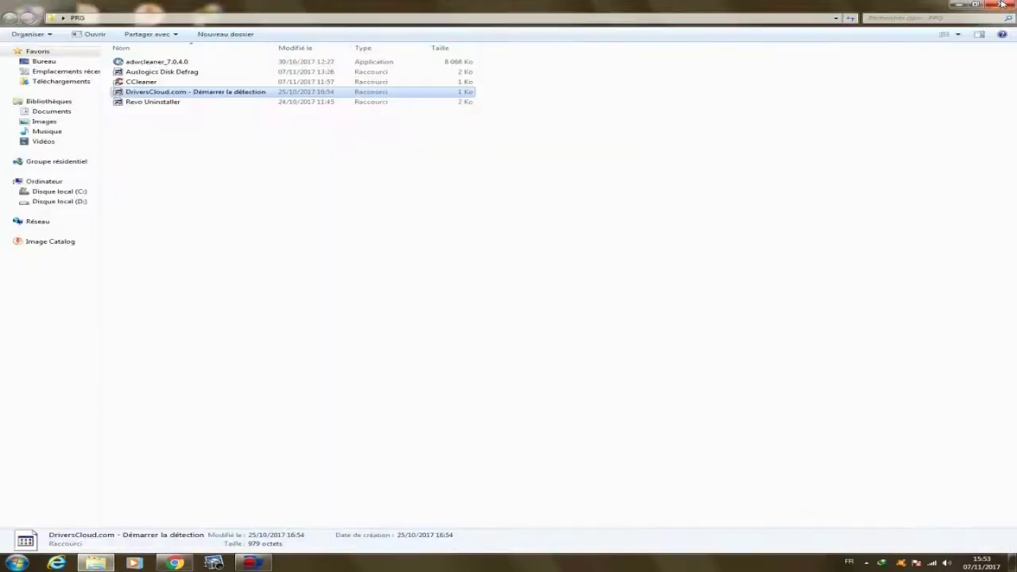
{"action": "left_click", "coordinate": [579, 230]}
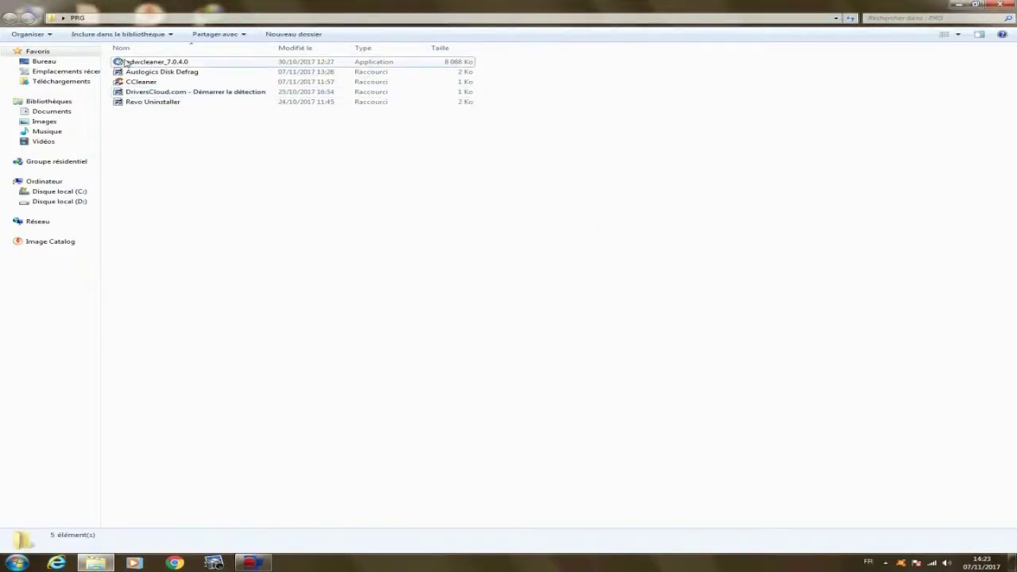
Open adwcleaner_7.0.4.0, scan the computer for unwanted items, and close AdwCleaner and the CCleaner notification
{"action": "left_click", "coordinate": [126, 62]}
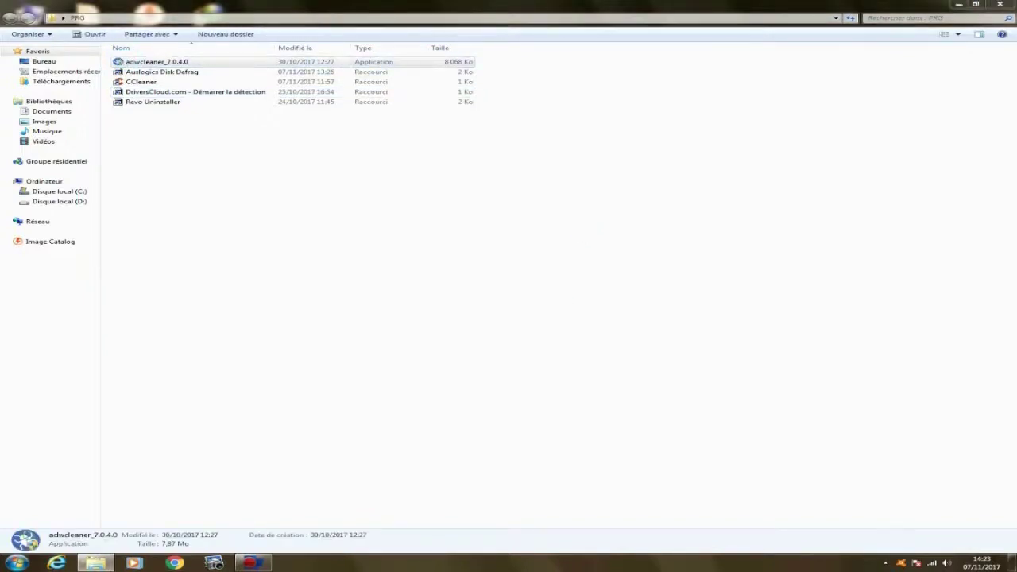
{"action": "left_click", "coordinate": [420, 279]}
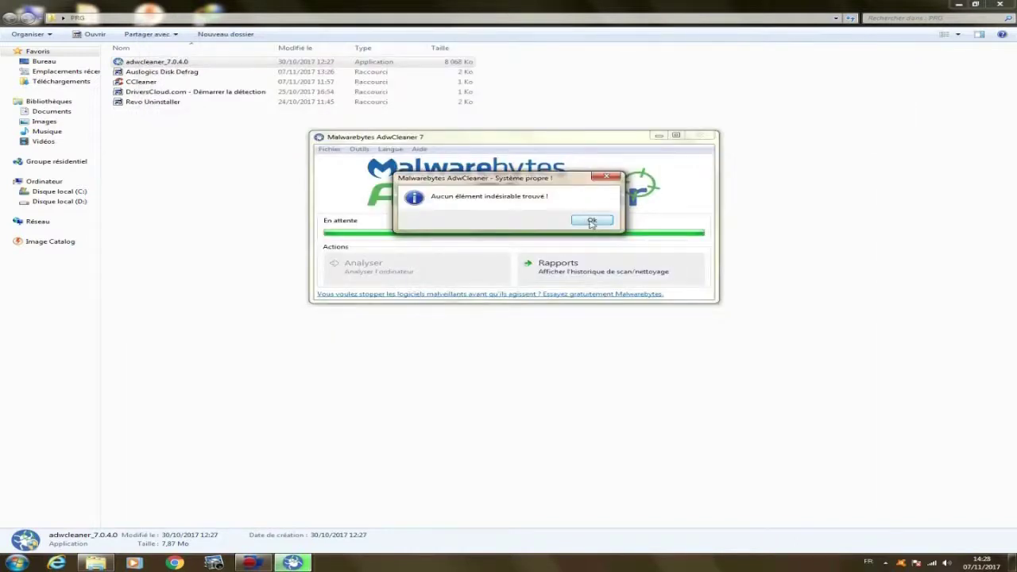
{"action": "left_click", "coordinate": [593, 221]}
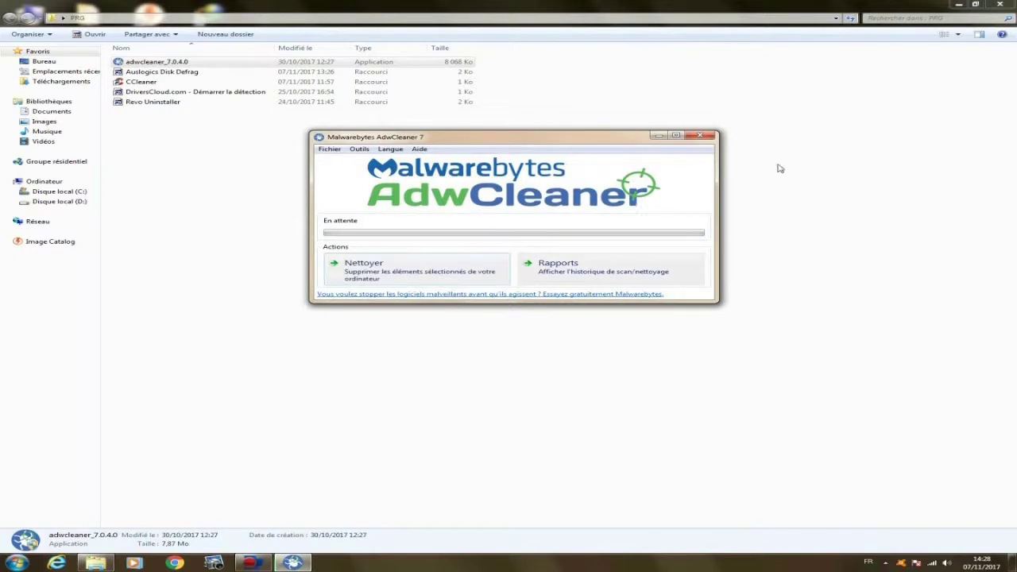
{"action": "left_click", "coordinate": [710, 137]}
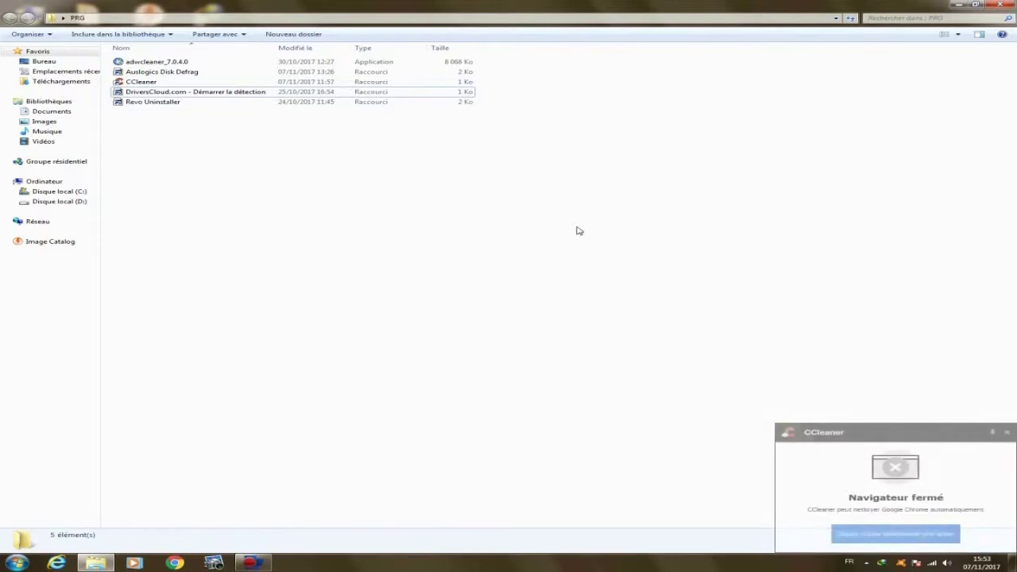
{"action": "left_click", "coordinate": [1007, 432]}
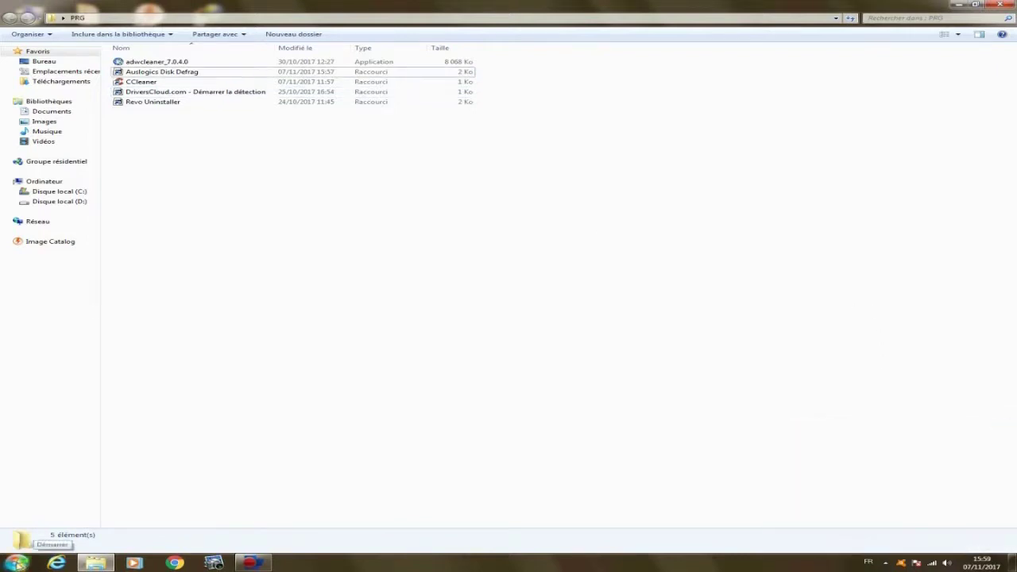
Launch System Configuration with msconfig and display the programs loaded at Windows startup
{"action": "left_click", "coordinate": [18, 563]}
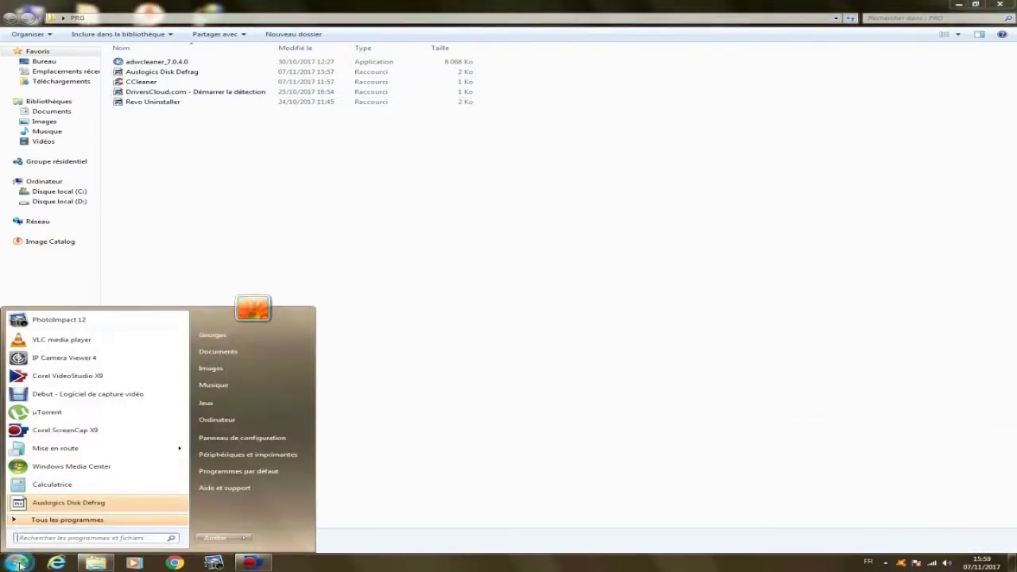
{"action": "left_click", "coordinate": [48, 538]}
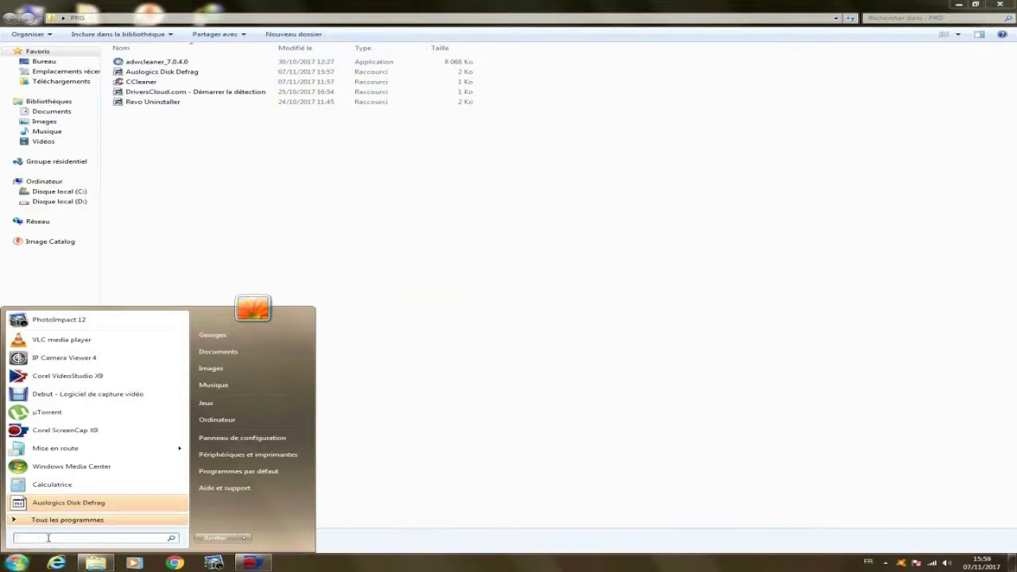
{"action": "type", "text": "ms"}
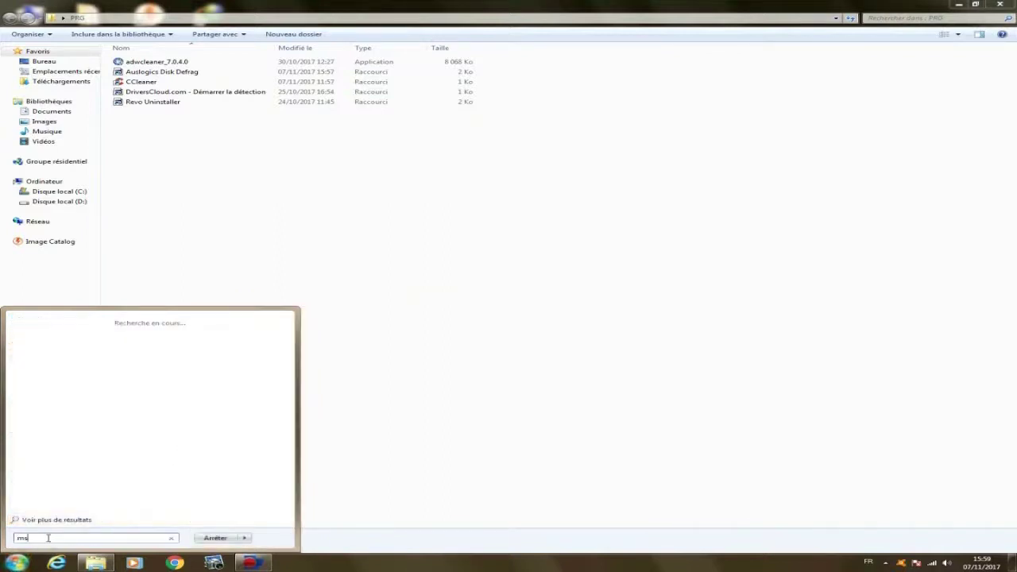
{"action": "type", "text": "config"}
{"action": "key", "text": "Return"}
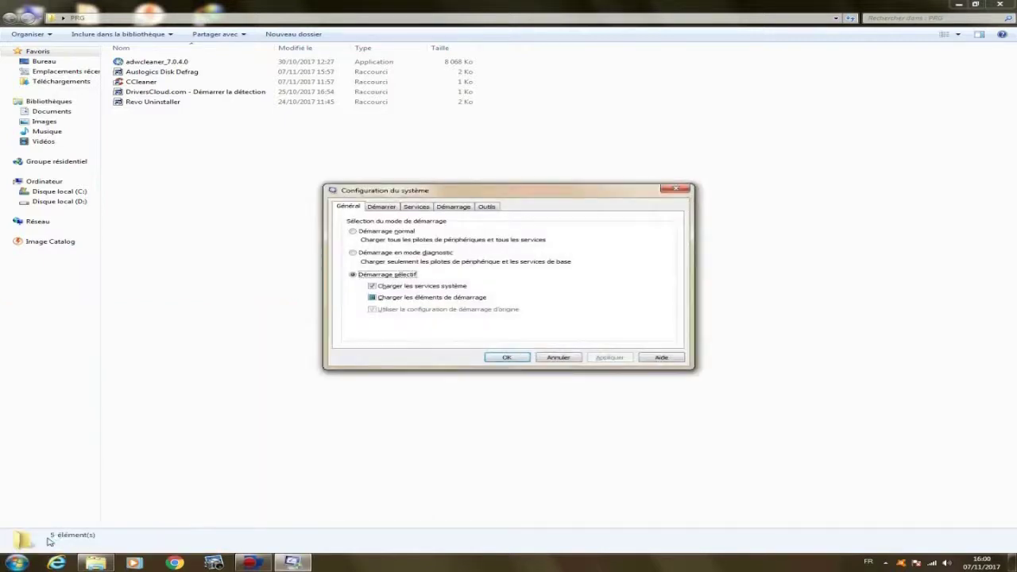
{"action": "left_click", "coordinate": [453, 208]}
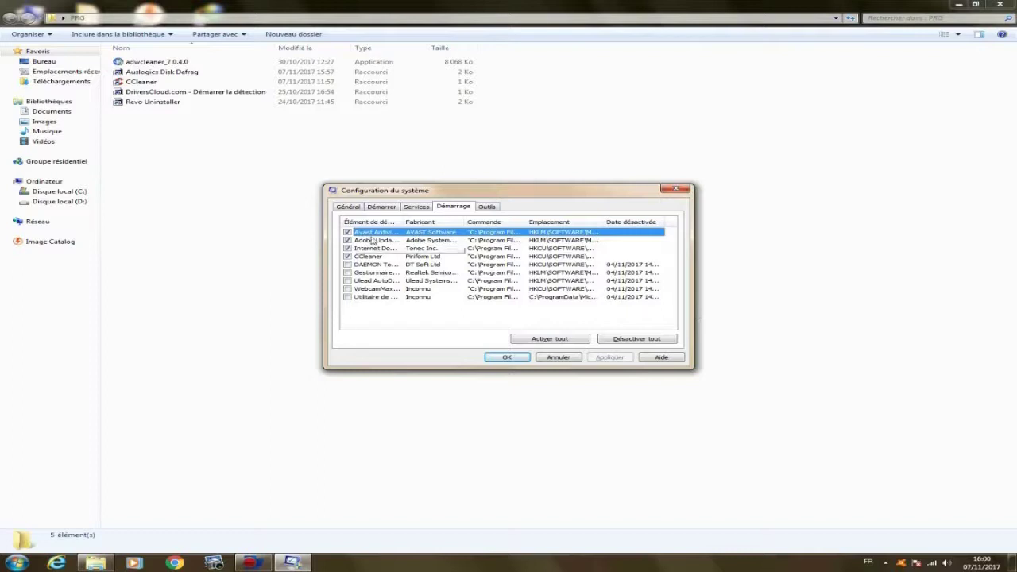
Review the services with all Microsoft services hidden, apply the configuration, and exit without restarting
{"action": "left_click", "coordinate": [417, 207]}
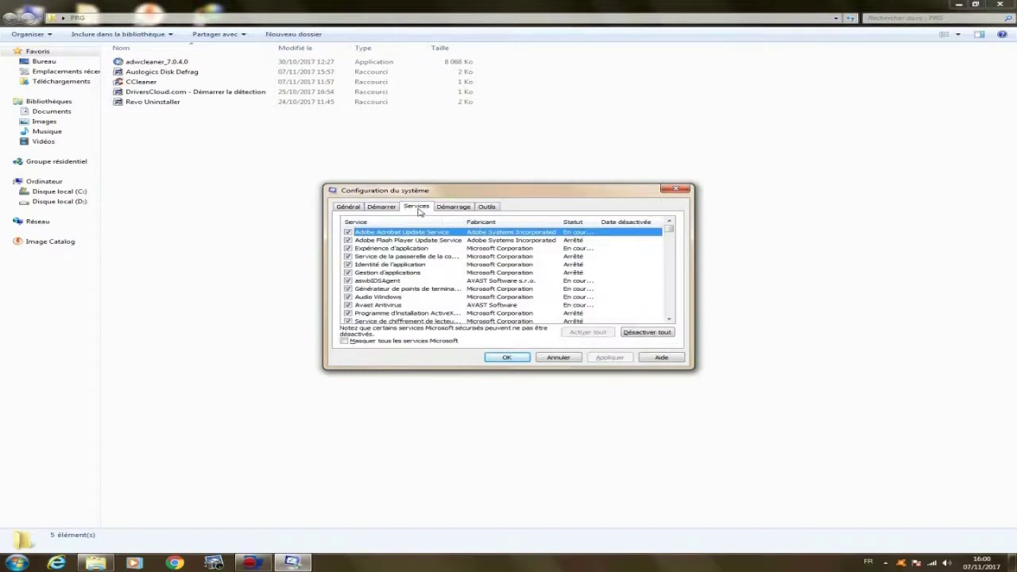
{"action": "left_click", "coordinate": [345, 341]}
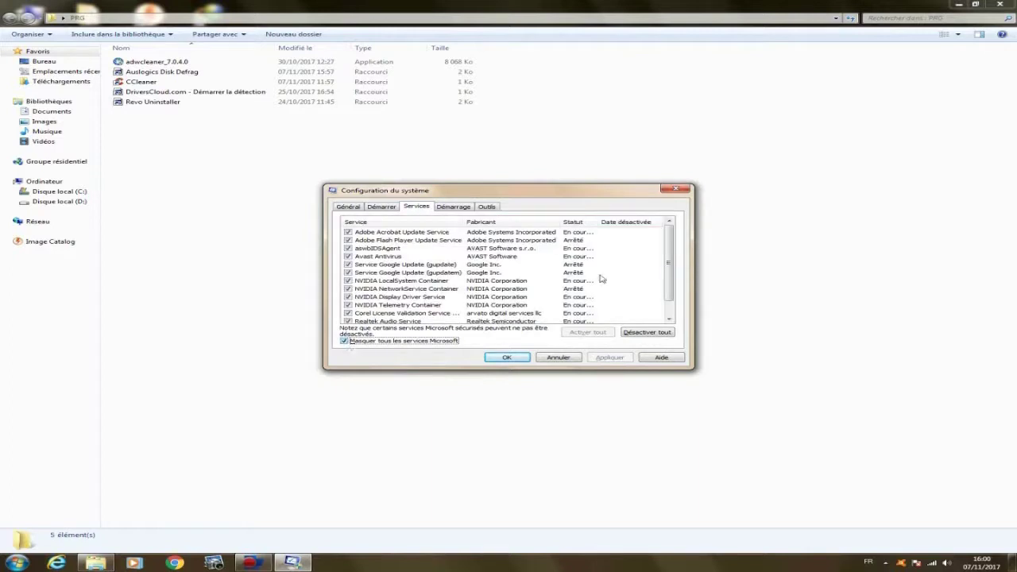
{"action": "mouse_move", "coordinate": [669, 248]}
{"action": "left_mouse_down"}
{"action": "mouse_move", "coordinate": [670, 259]}
{"action": "mouse_move", "coordinate": [677, 237]}
{"action": "left_mouse_up"}
{"action": "left_click", "coordinate": [349, 232]}
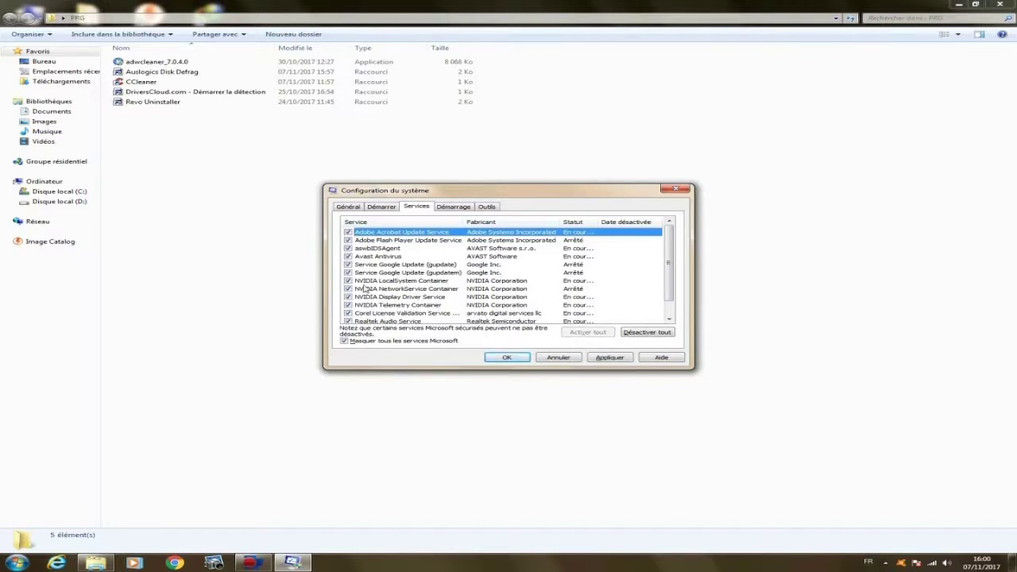
{"action": "left_click", "coordinate": [610, 358]}
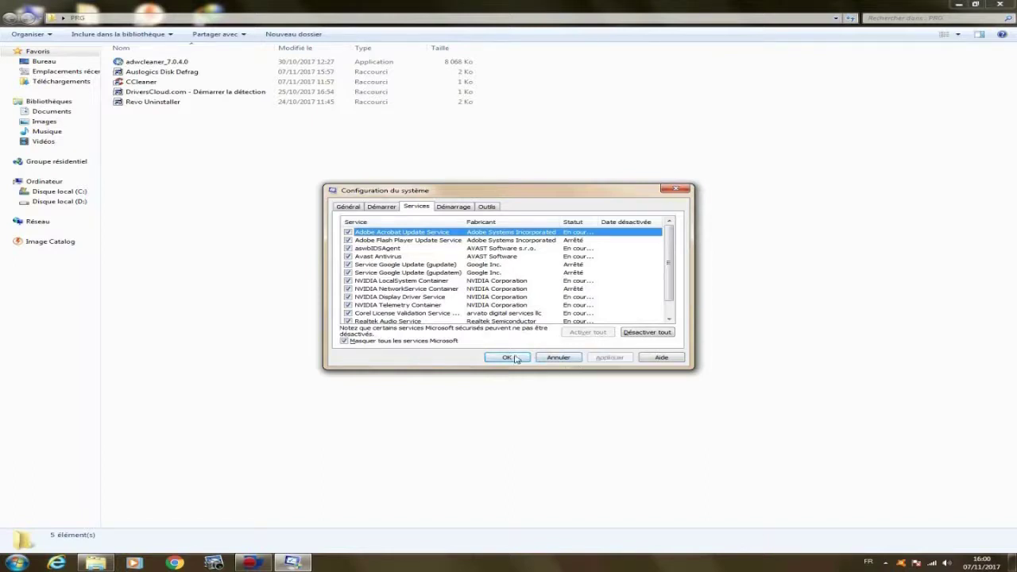
{"action": "left_click", "coordinate": [507, 358]}
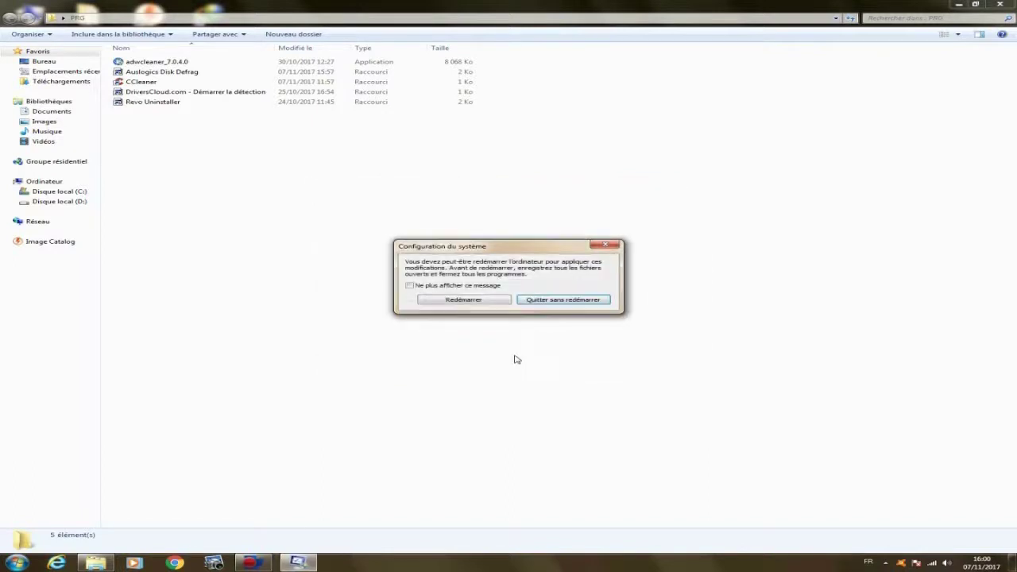
{"action": "left_click", "coordinate": [563, 300]}
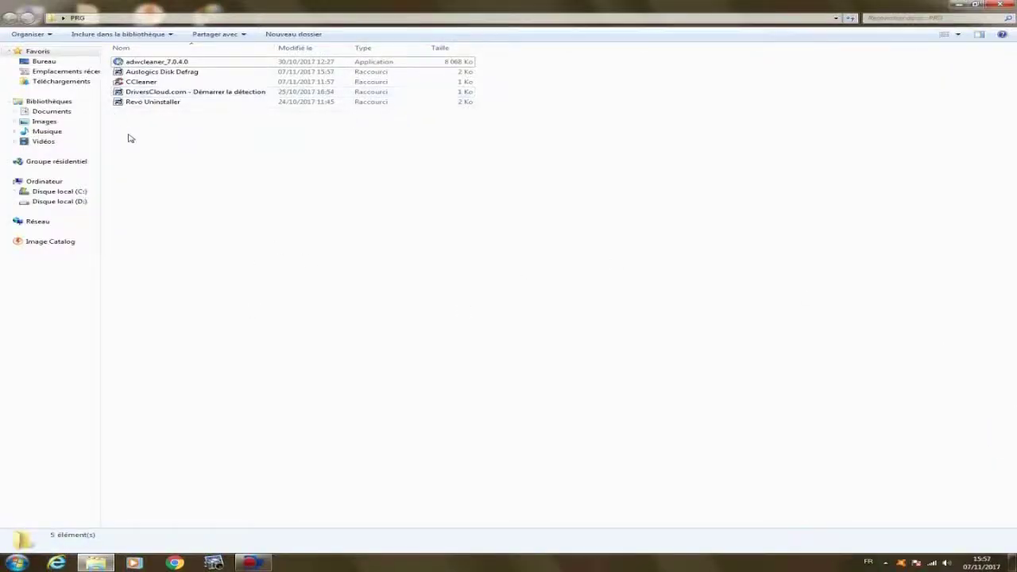
Open Auslogics Disk Defrag from the PRG folder in a maximised window and start defragmenting disks C: and D:
{"action": "left_click", "coordinate": [179, 71]}
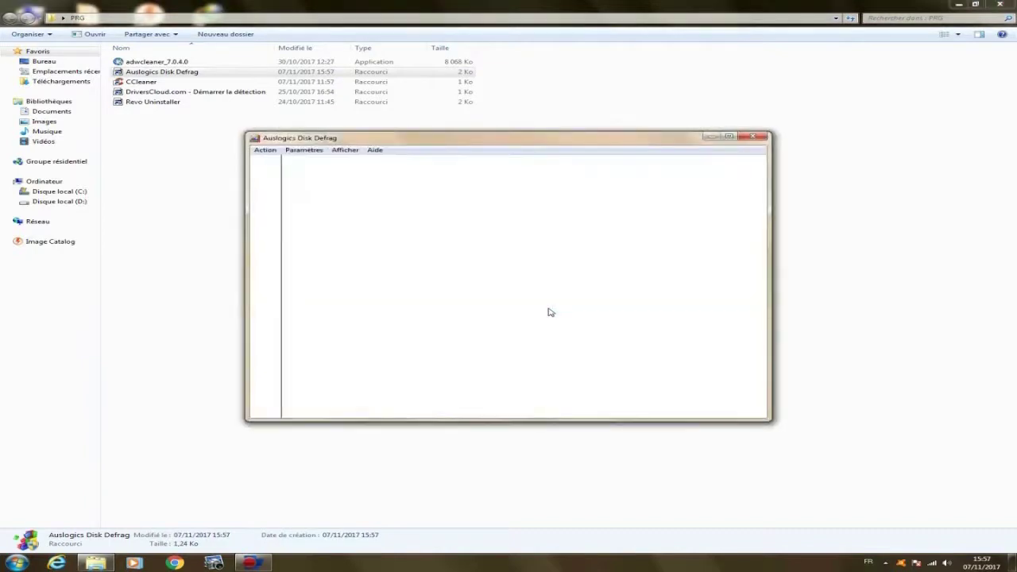
{"action": "left_click", "coordinate": [729, 137]}
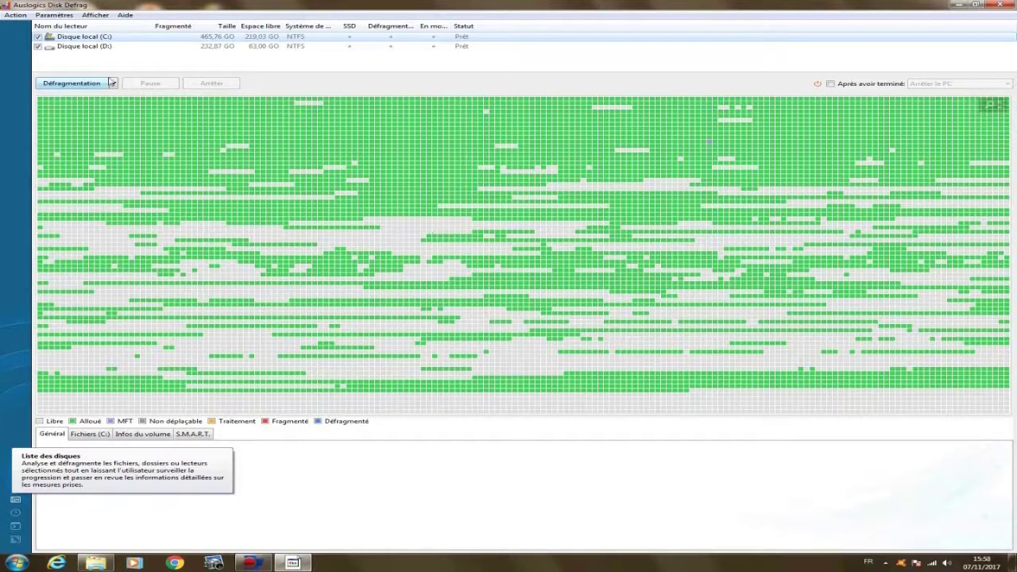
{"action": "left_click", "coordinate": [114, 83]}
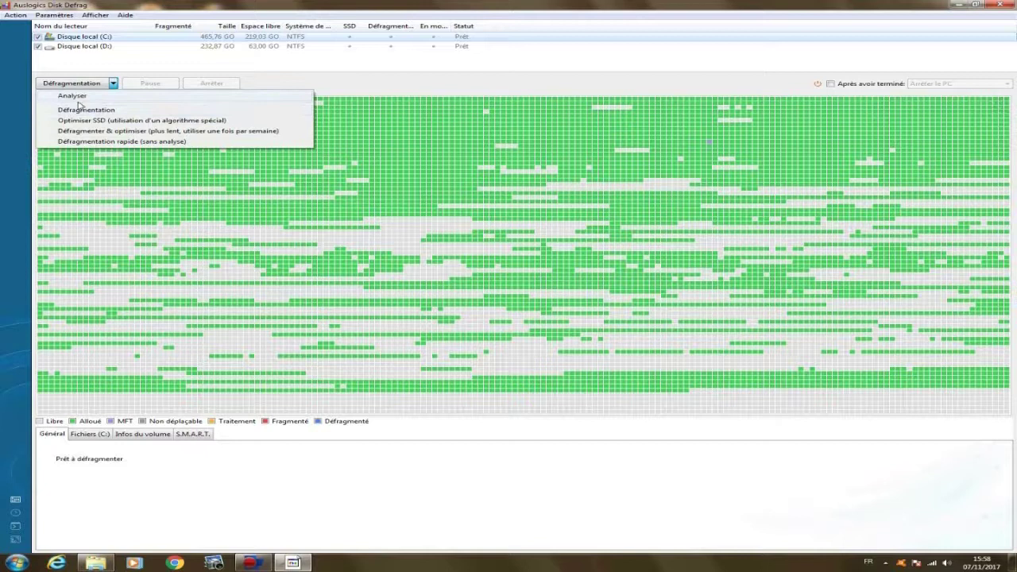
{"action": "left_click", "coordinate": [79, 109]}
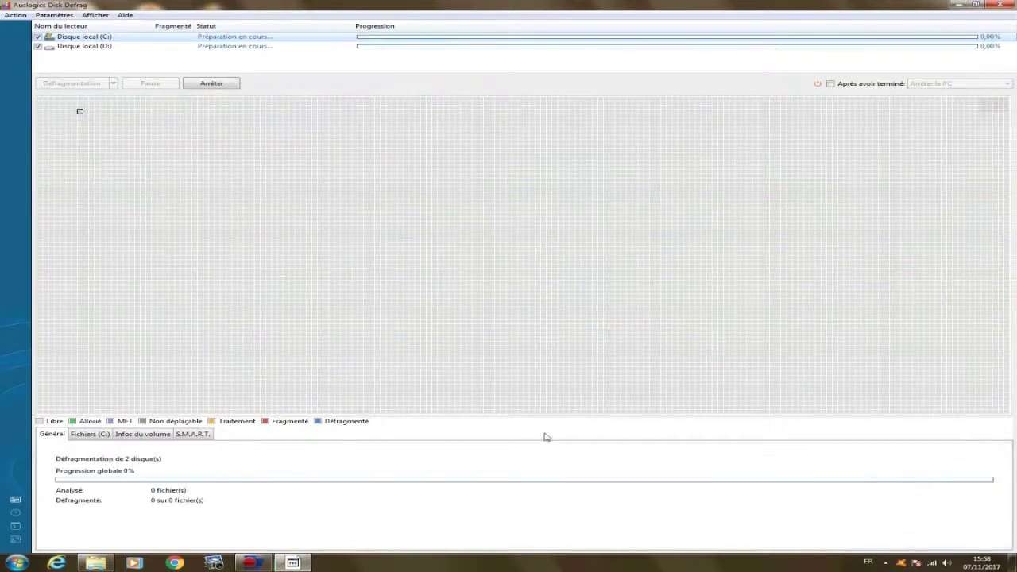